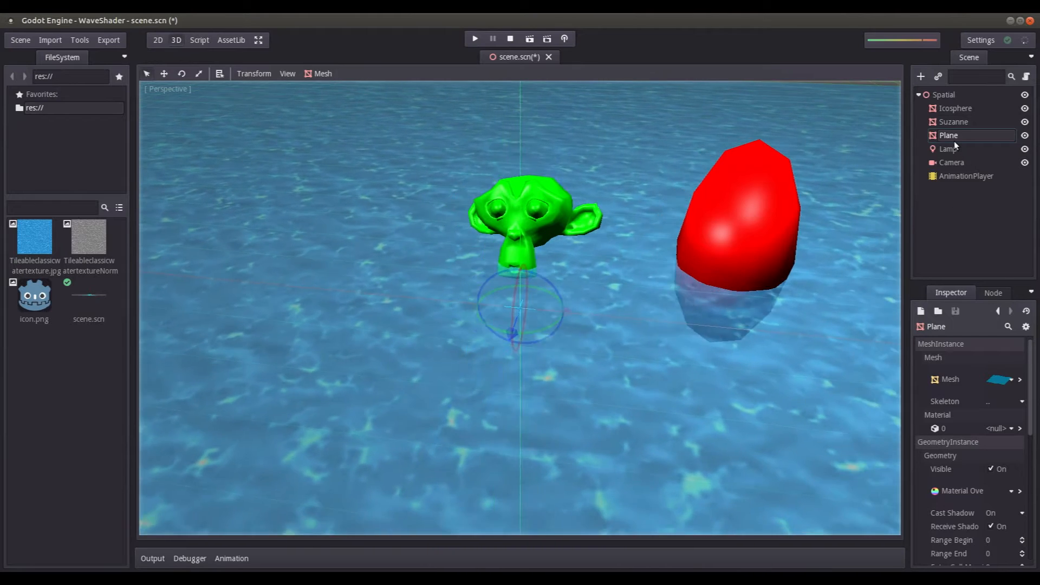
Step: Open the shader graph of the Plane's material override and enlarge the graph editing area
left_click(1020, 492)
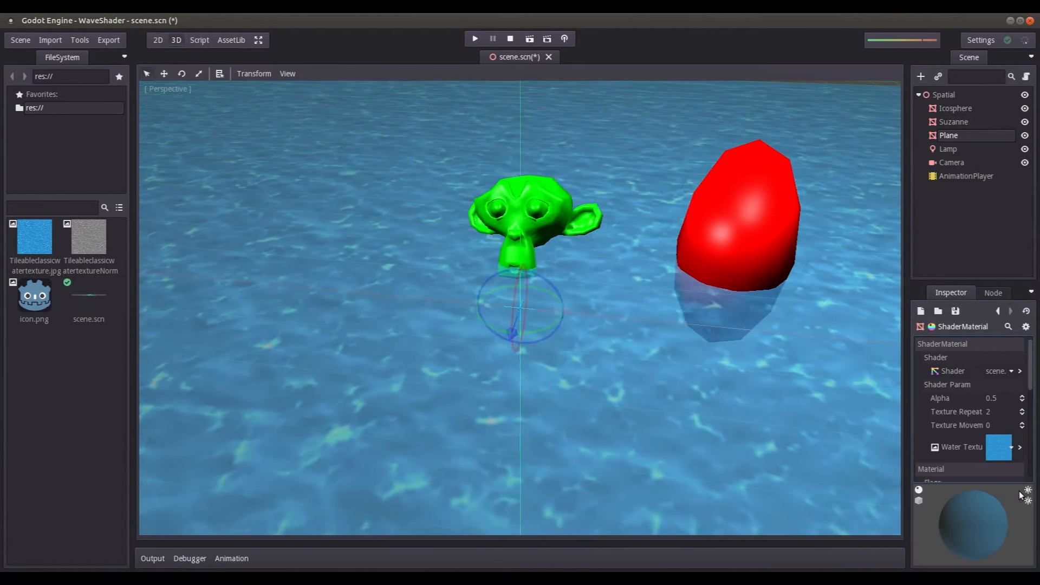
left_click(1019, 371)
left_click_drag(542, 353, 541, 263)
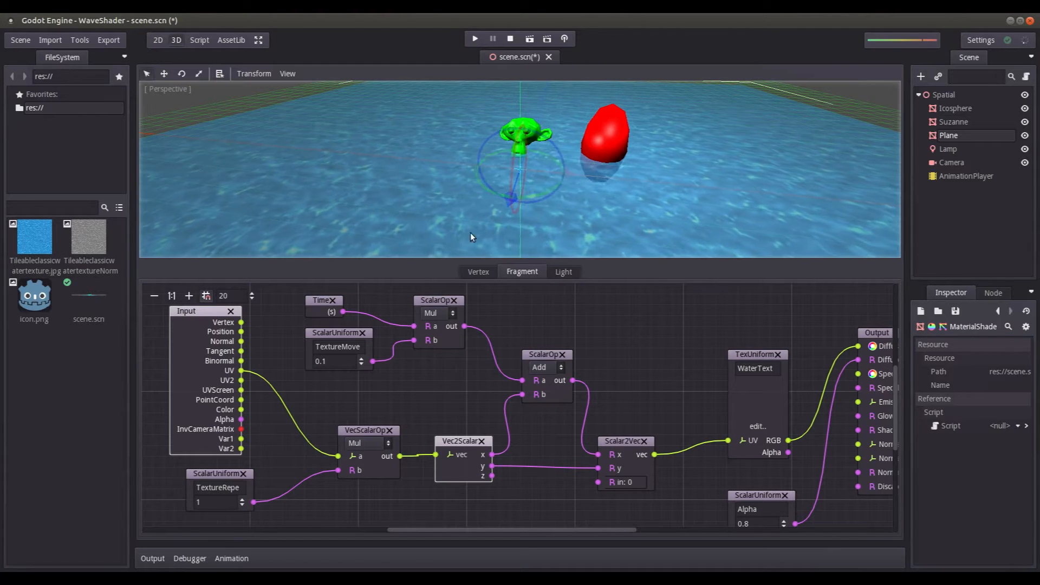
scroll(534, 161, "up", 9)
middle_click_drag(534, 152, 550, 177)
scroll(551, 178, "down", 4)
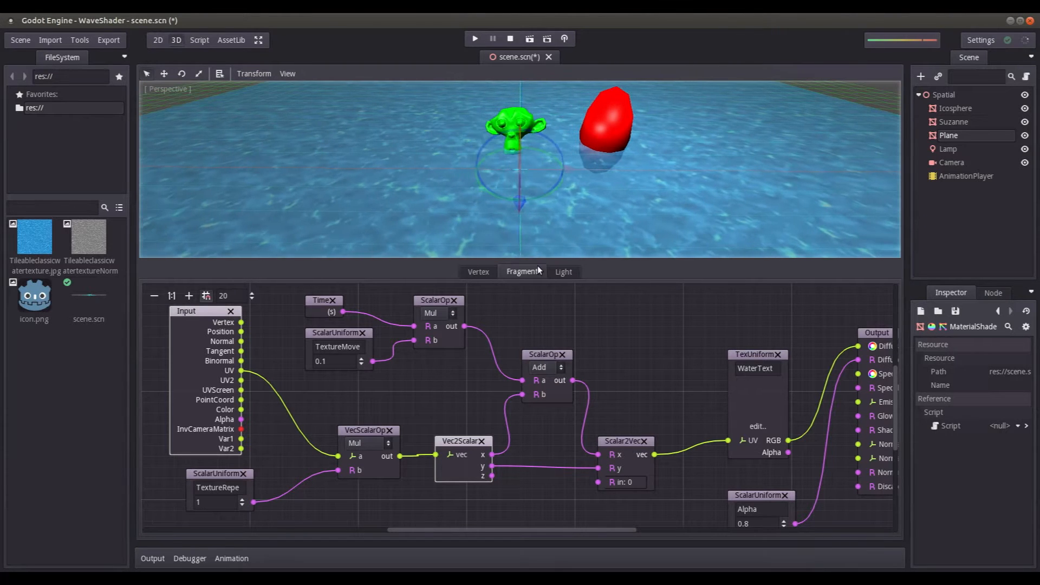
mouse_move(535, 259)
left_mouse_down()
mouse_move(538, 226)
mouse_move(545, 260)
mouse_move(550, 226)
mouse_move(548, 245)
left_mouse_up()
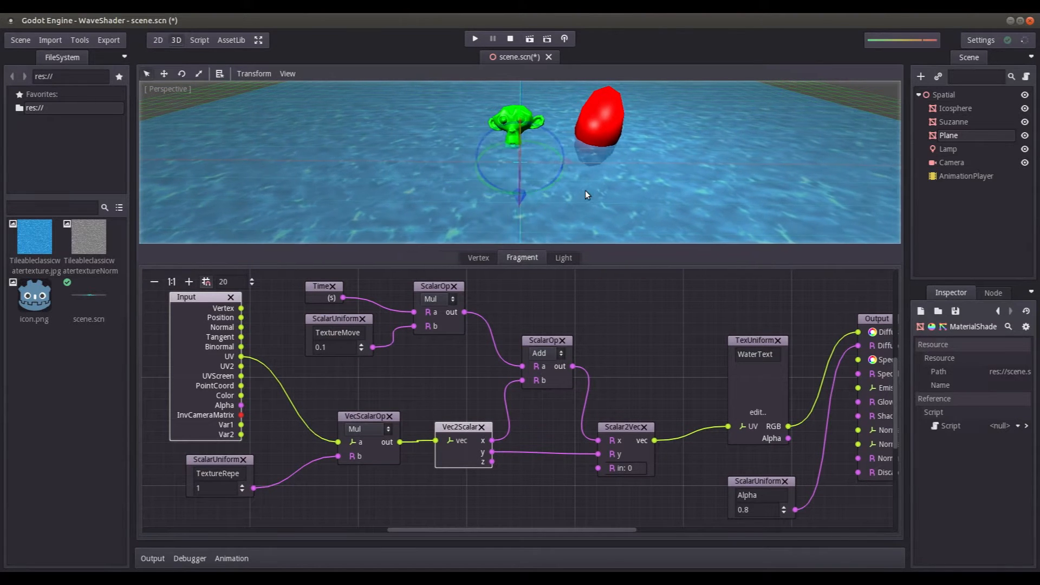
scroll(585, 190, "up", 4)
mouse_move(583, 187)
middle_mouse_down()
mouse_move(547, 167)
mouse_move(583, 179)
middle_mouse_up()
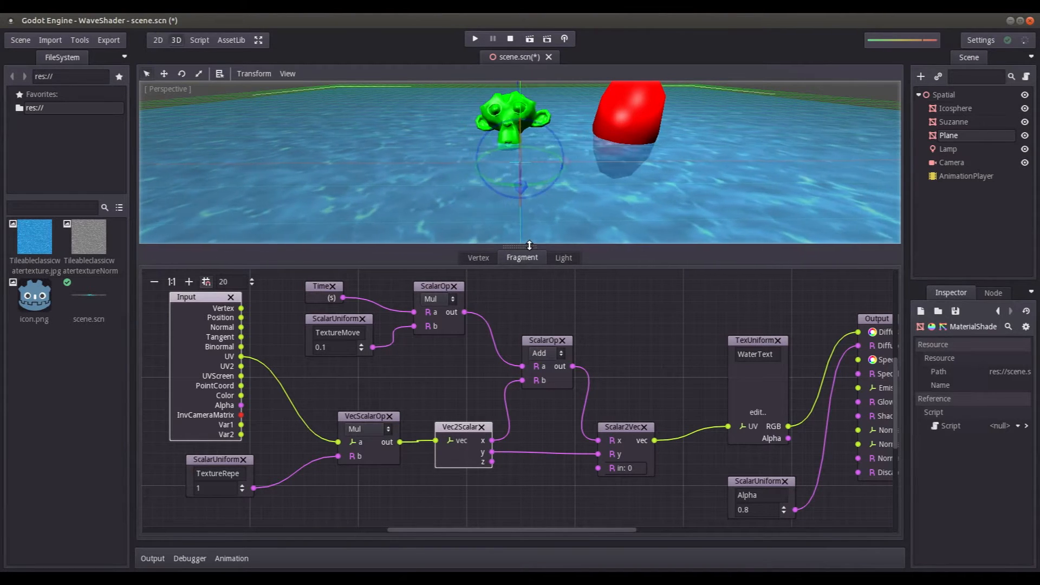
left_click_drag(529, 245, 529, 239)
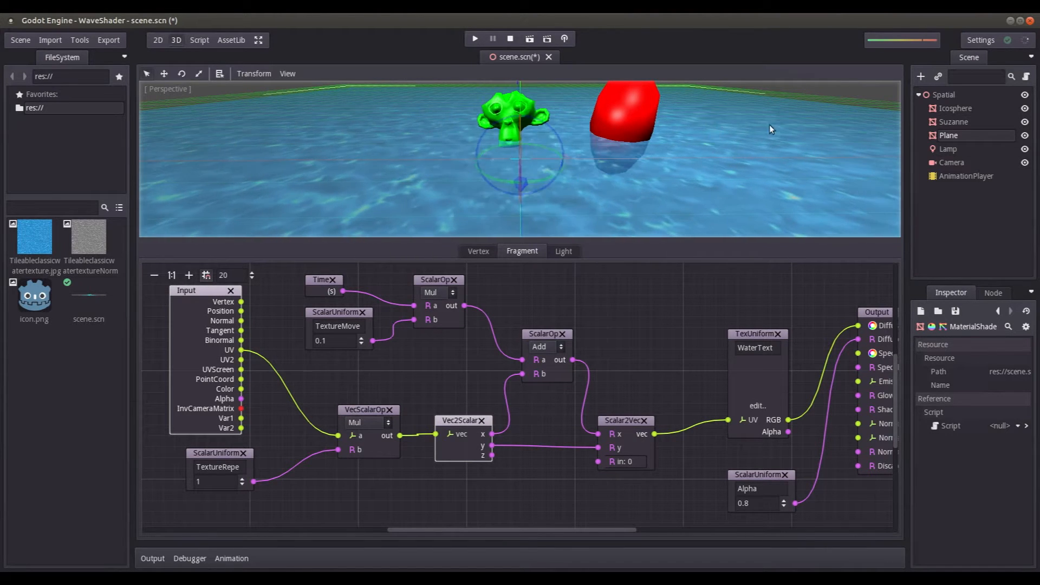
Step: In the Vertex shader graph, add a texture uniform named MotionTexture
left_click(473, 253)
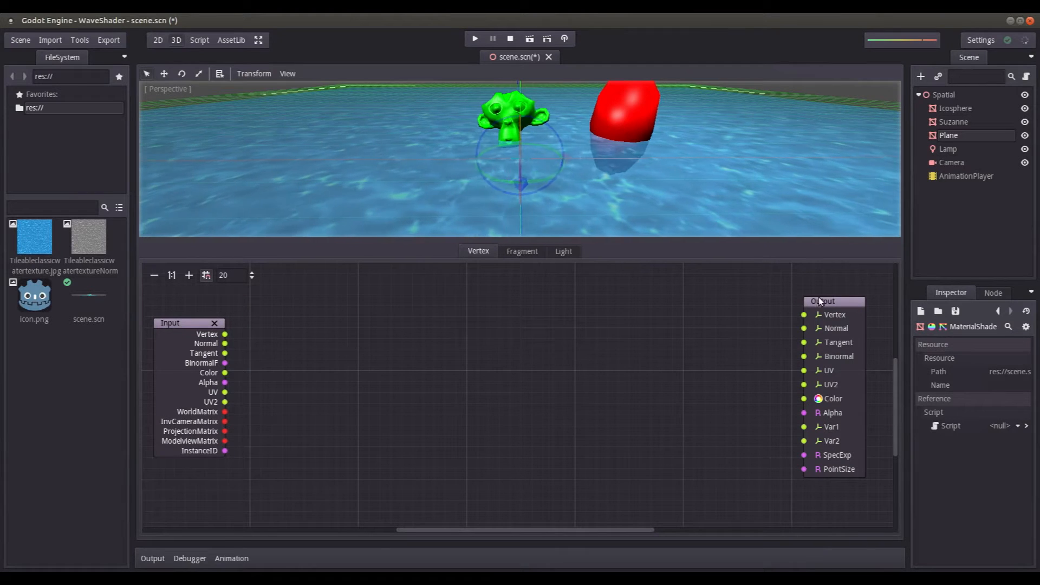
left_click_drag(820, 301, 830, 301)
right_click(637, 355)
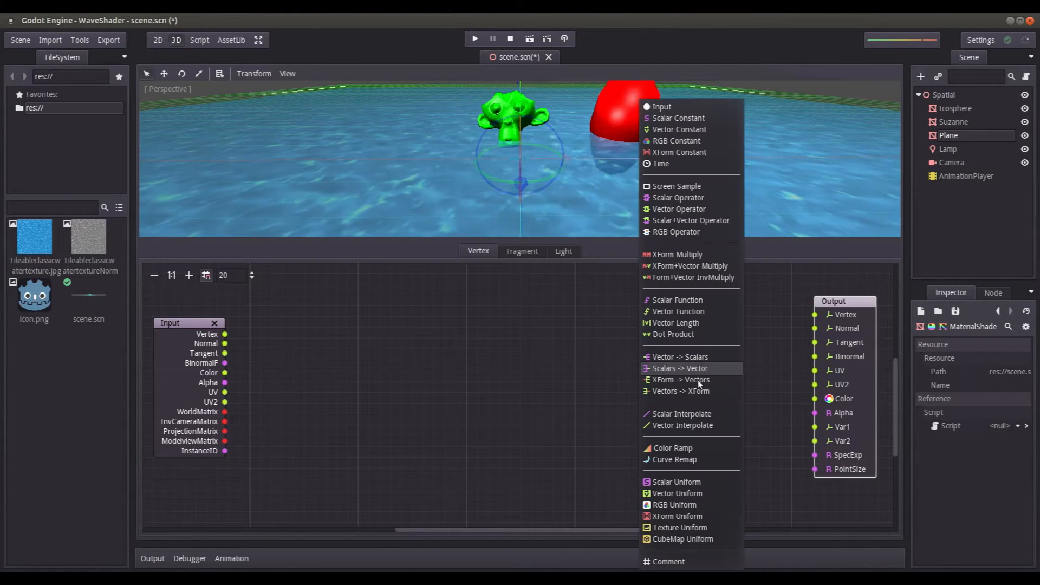
left_click(684, 526)
double_click(679, 391)
type("Mo")
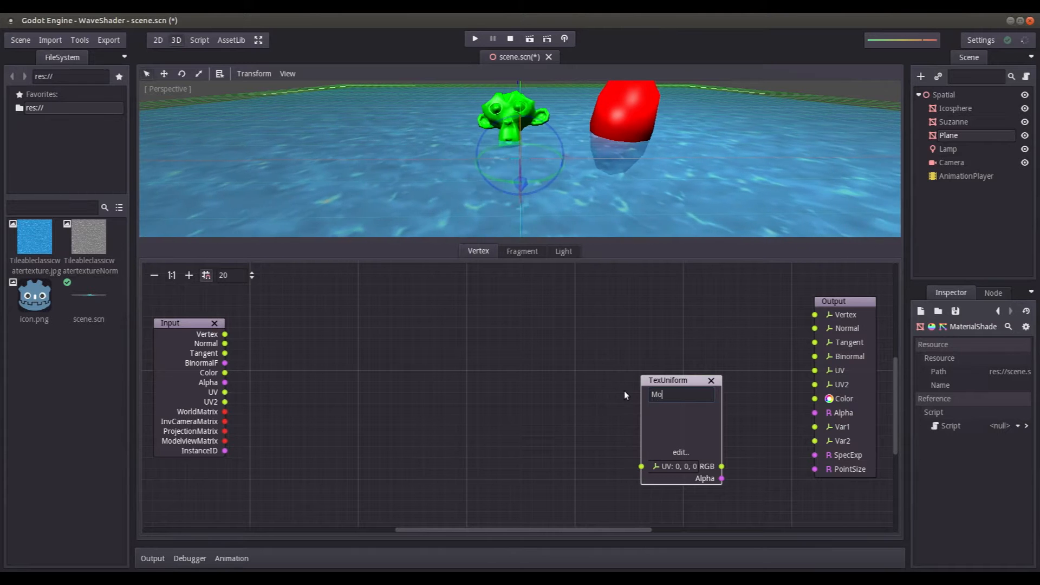
type("tionTexture")
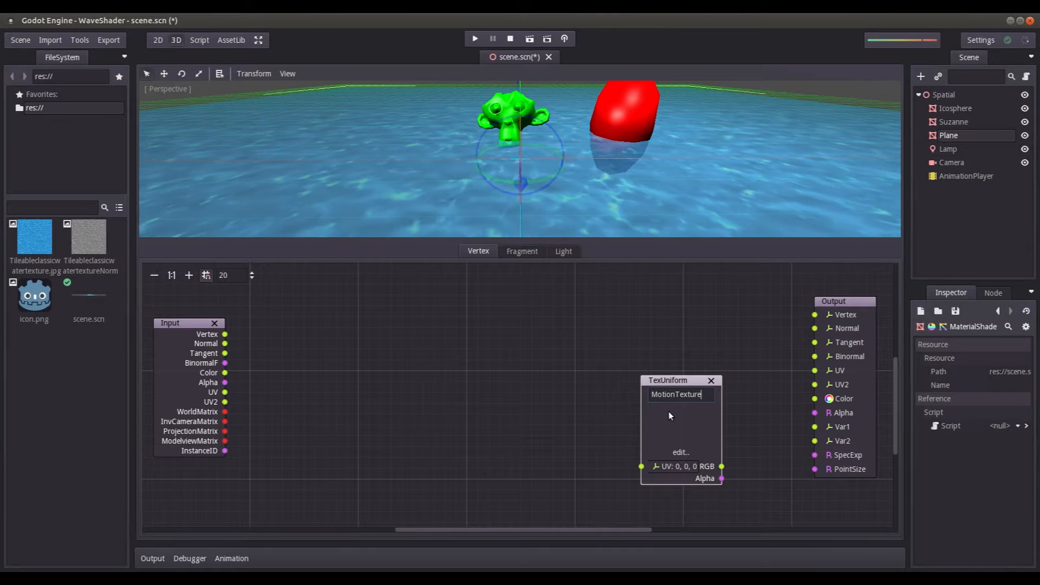
key("Return")
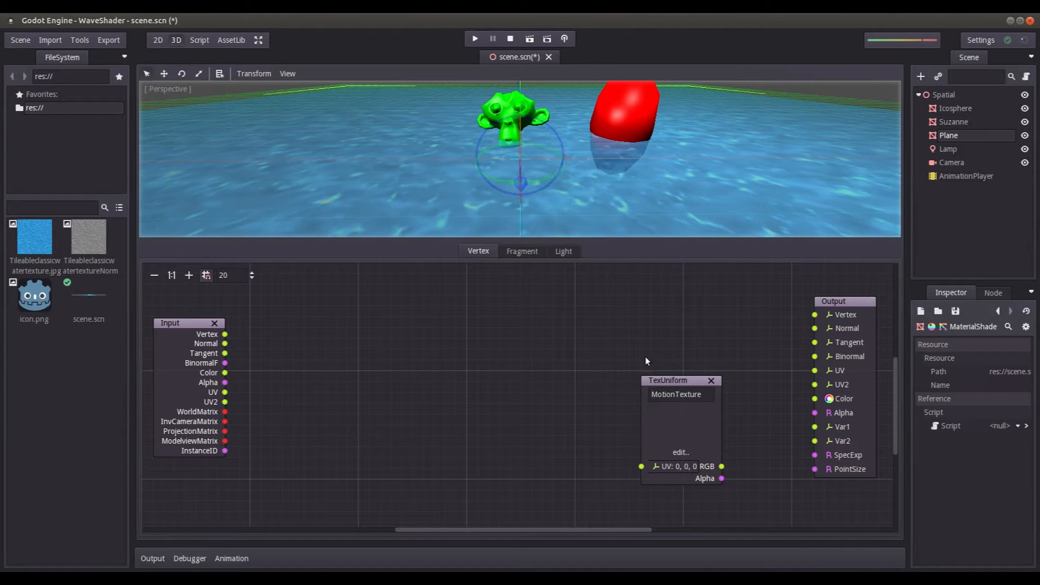
Step: Connect the Input node's UV output to the MotionTexture node's UV input and move that node closer to the Input node
left_click_drag(671, 378, 649, 374)
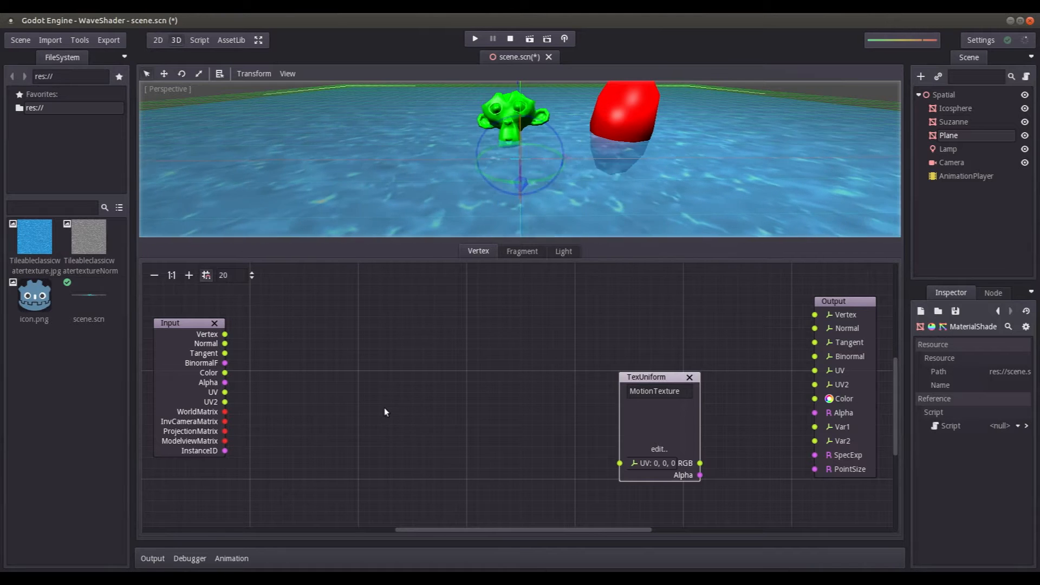
left_click_drag(226, 395, 619, 463)
left_click_drag(661, 379, 546, 369)
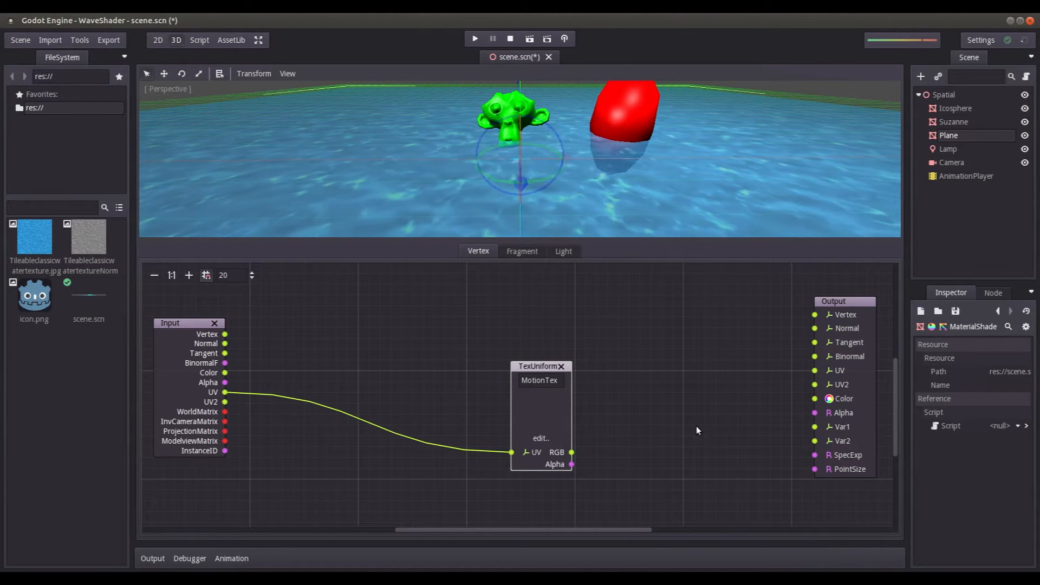
Step: Add an XForm+Vector InvMultiply node near the Output node and feed the Input's ModelviewMatrix into its xf input
right_click(713, 420)
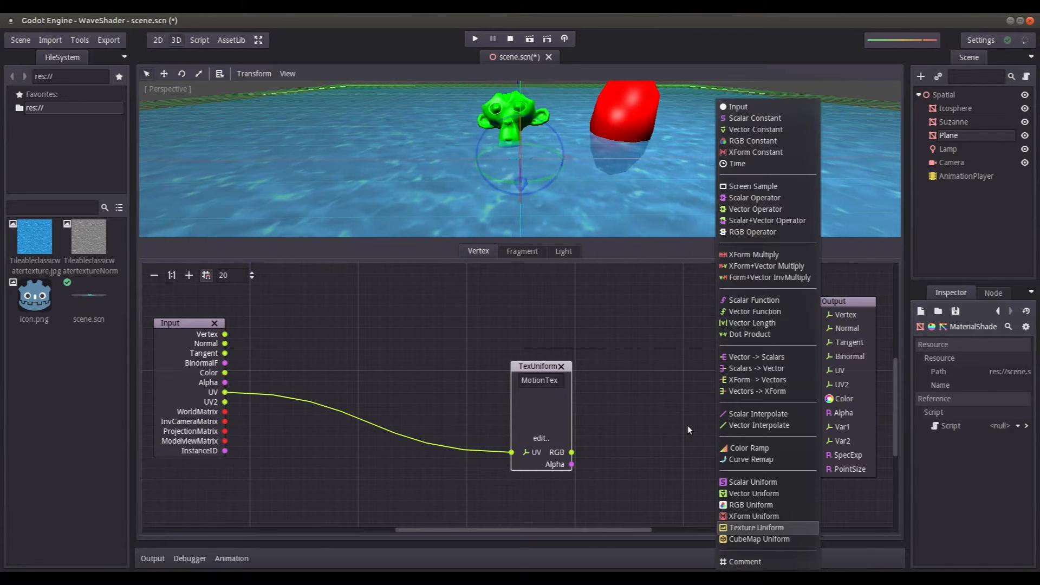
left_click(793, 277)
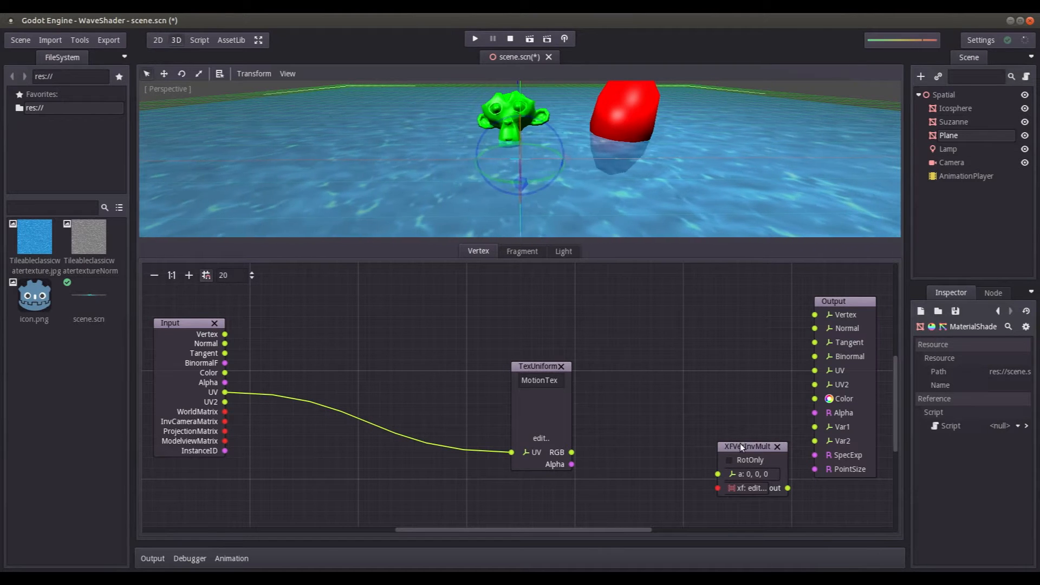
left_click_drag(739, 446, 727, 445)
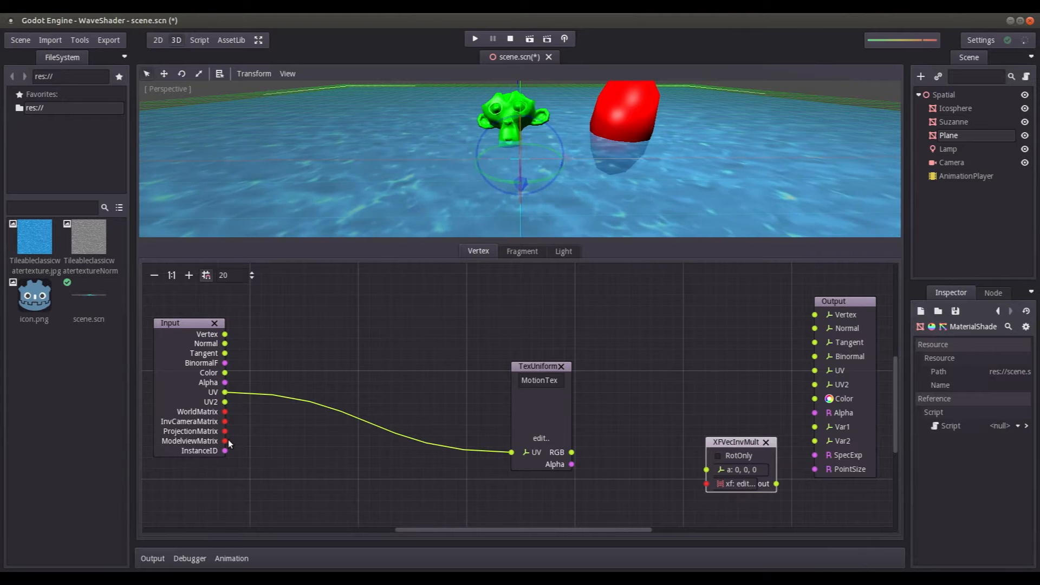
left_click_drag(224, 441, 815, 315)
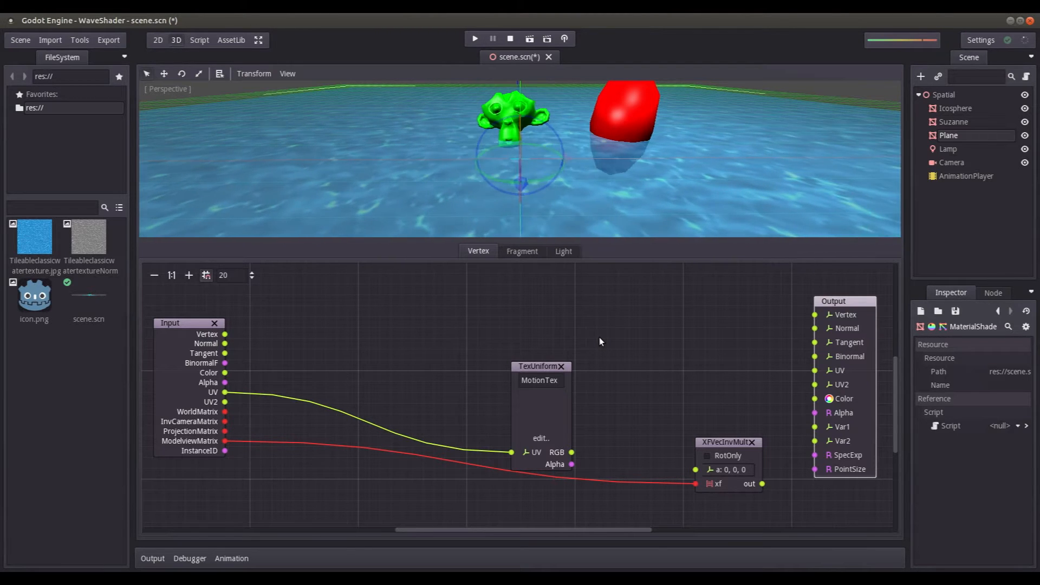
Step: Move the MotionTexture node up and add a Vector -> Scalars node above it, fed by the Input's Vertex output
left_click_drag(538, 366, 516, 322)
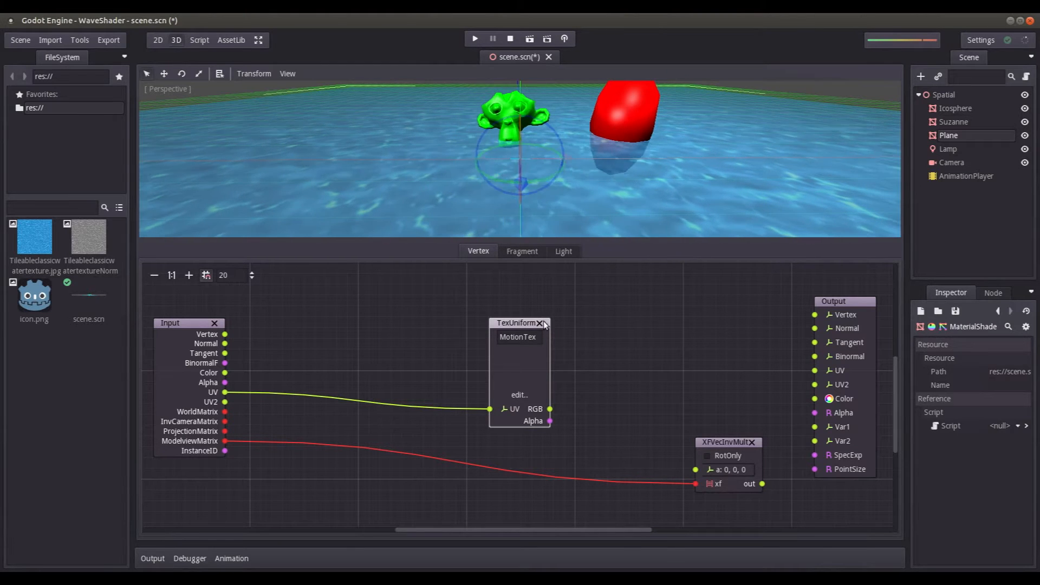
right_click(604, 288)
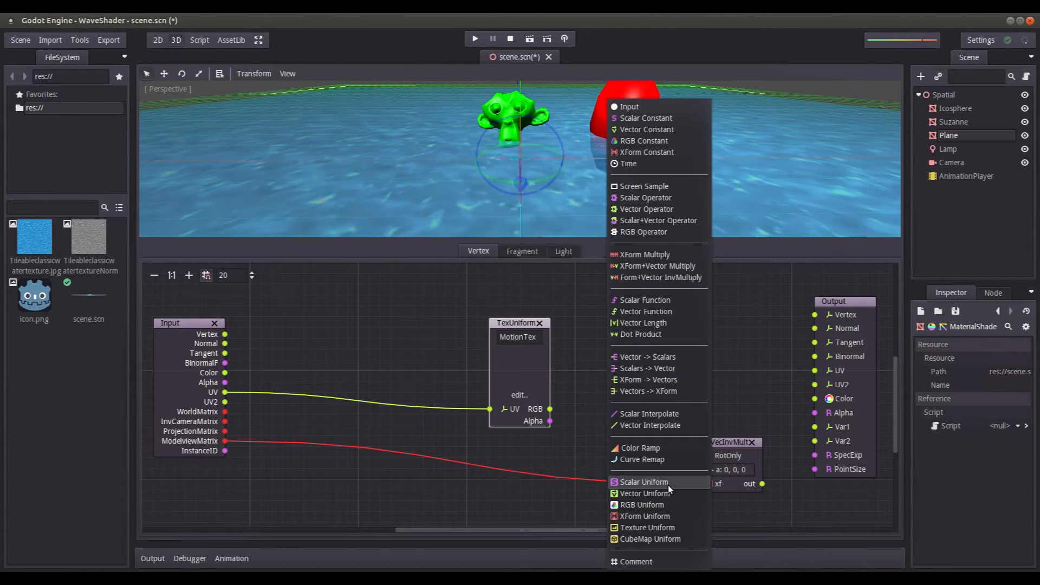
left_click(664, 358)
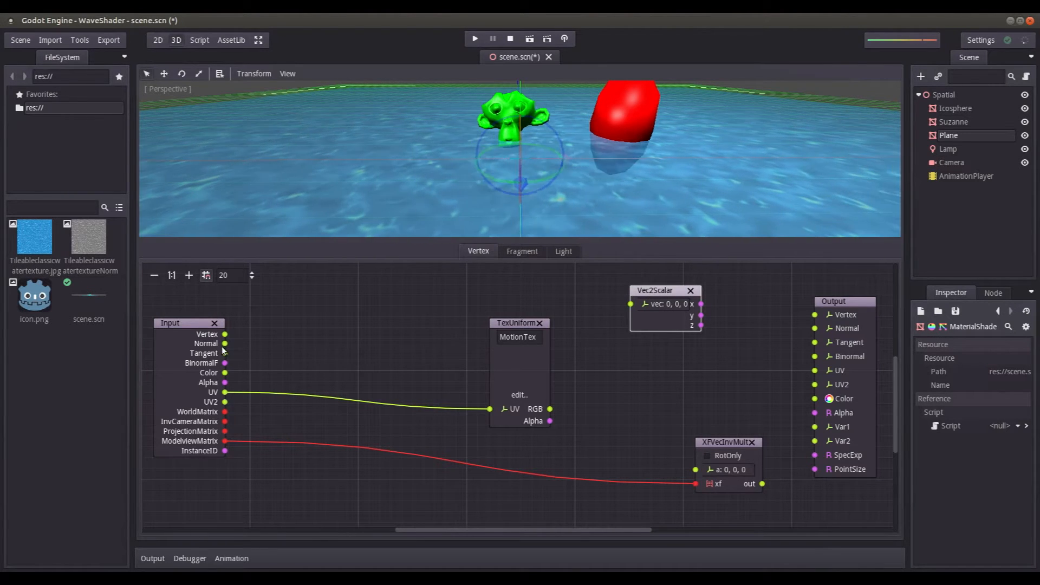
left_click_drag(638, 301, 622, 287)
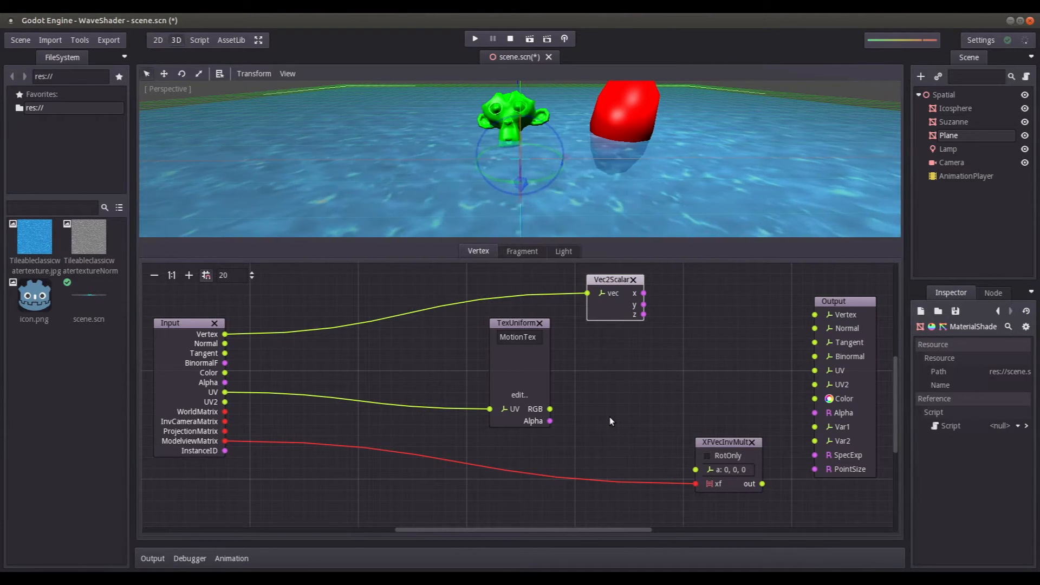
Step: Add a scalar uniform named HightLevel and place it between the MotionTexture and inverse-multiply nodes
right_click(611, 430)
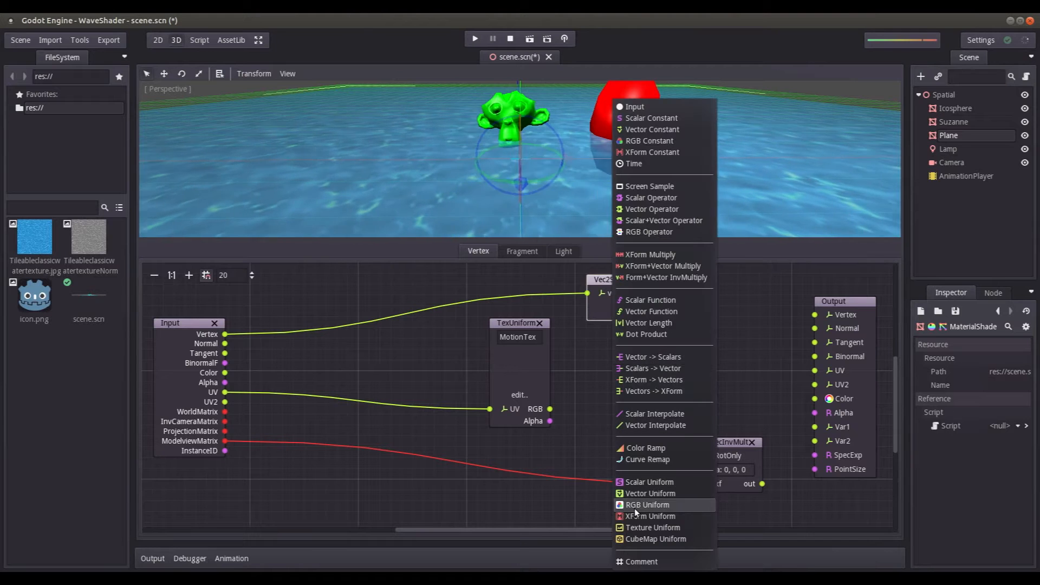
left_click(645, 482)
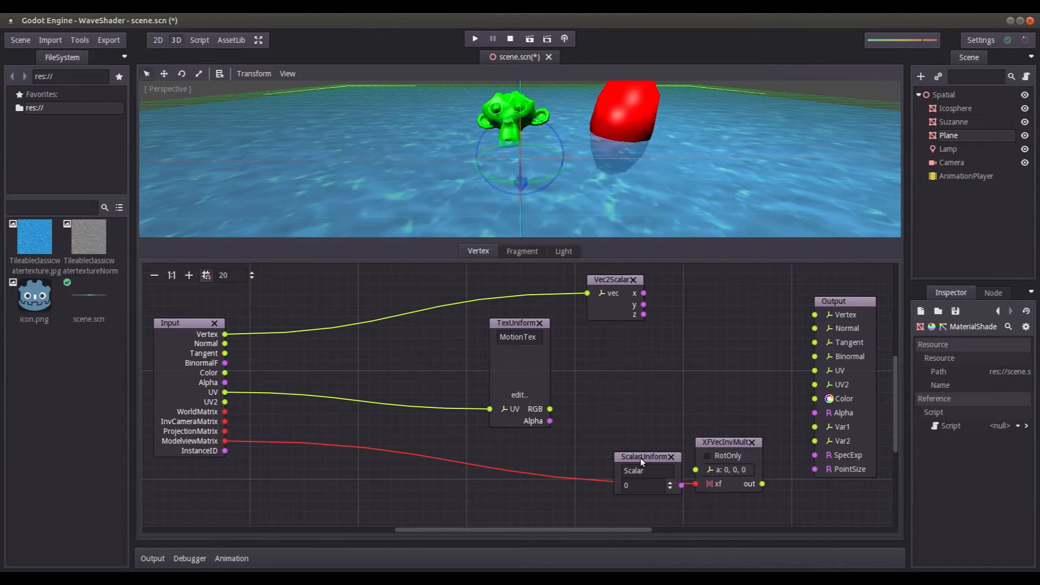
left_click_drag(645, 460, 554, 452)
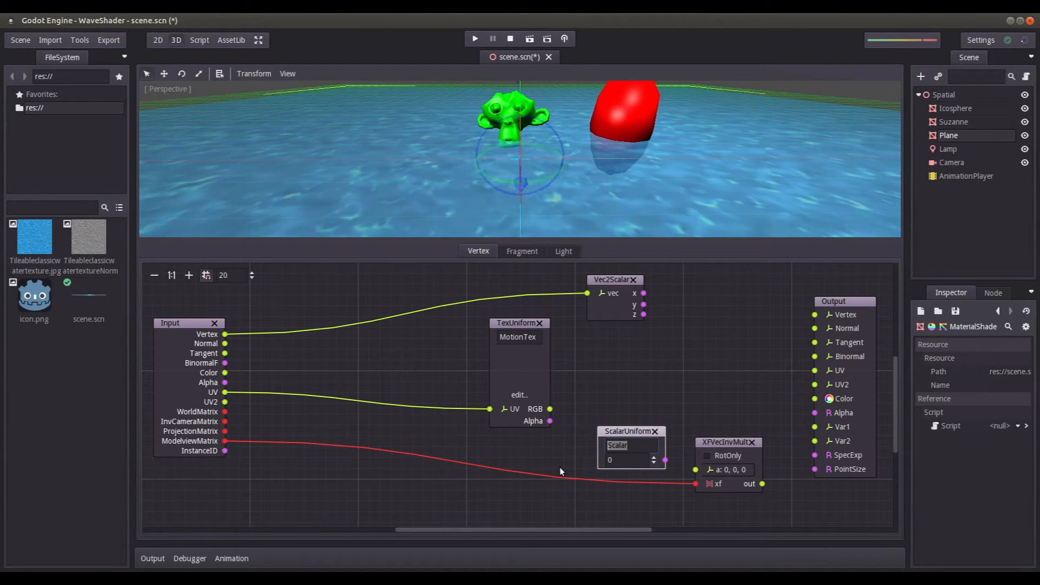
type("HightLevel")
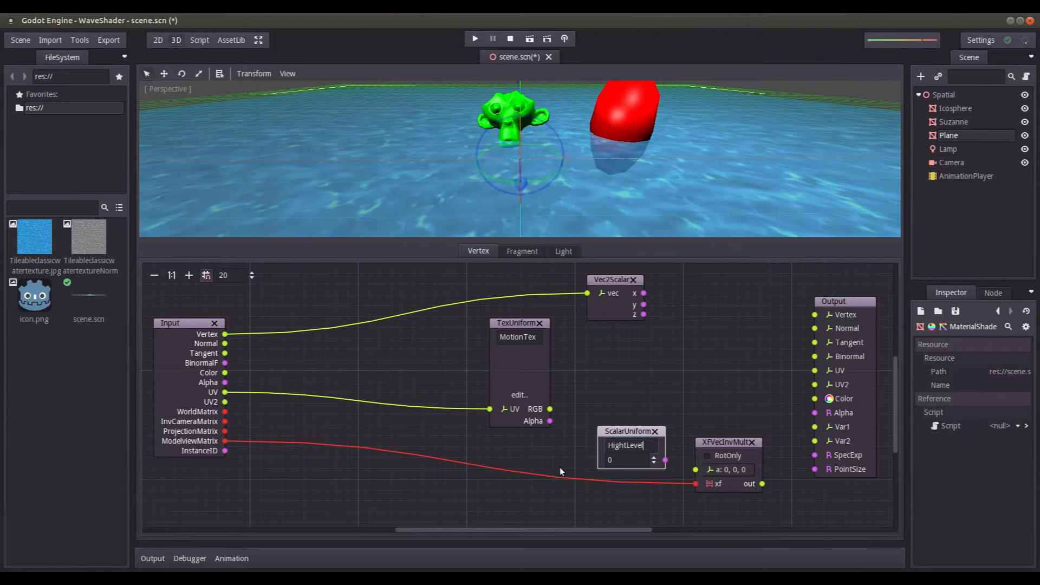
key("Return")
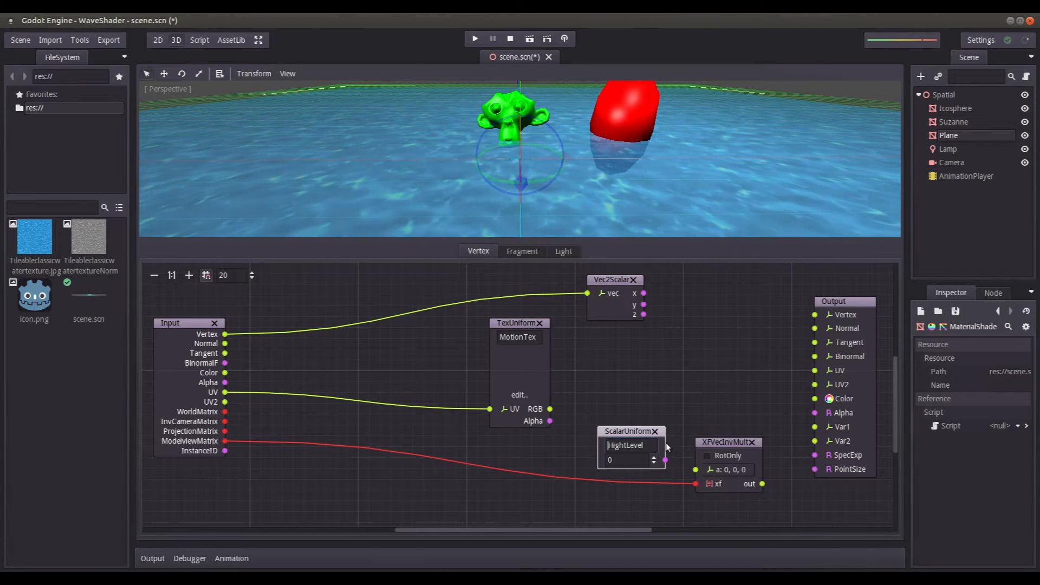
left_click_drag(621, 433, 610, 432)
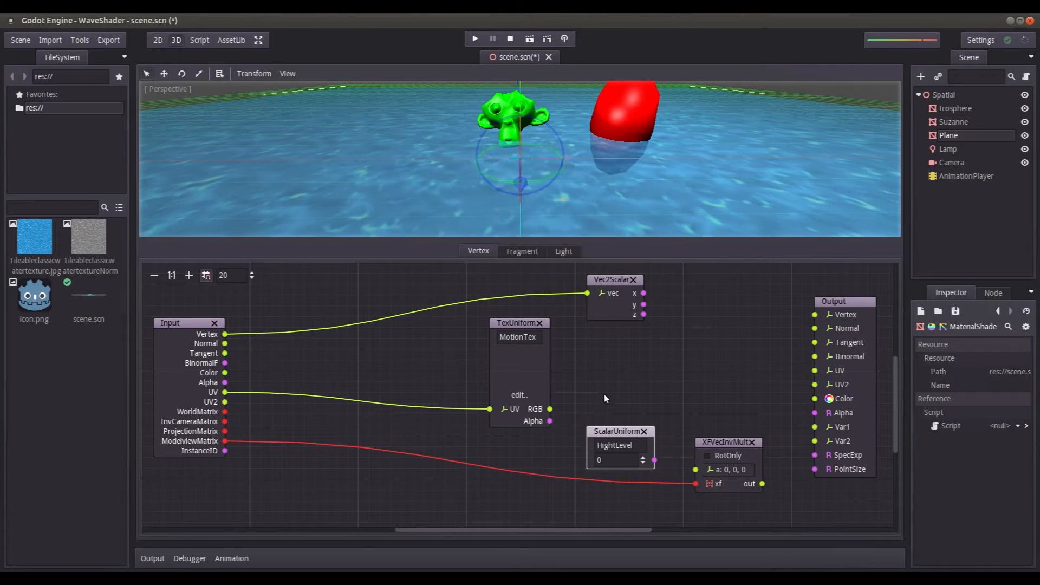
Step: Add a second Vector -> Scalars node above HightLevel and connect the MotionTexture RGB output to its vec input
right_click(620, 384)
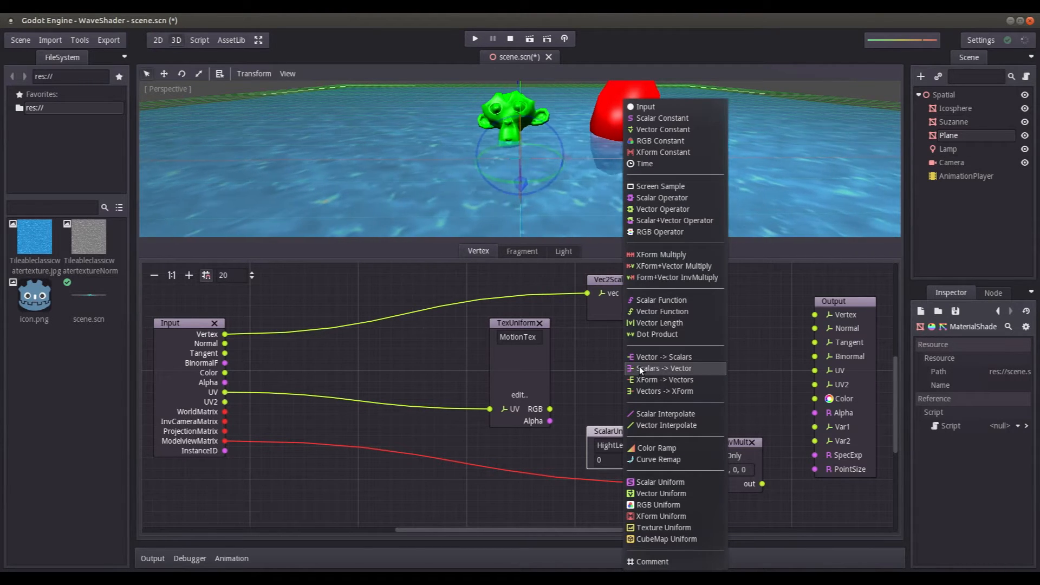
left_click(671, 358)
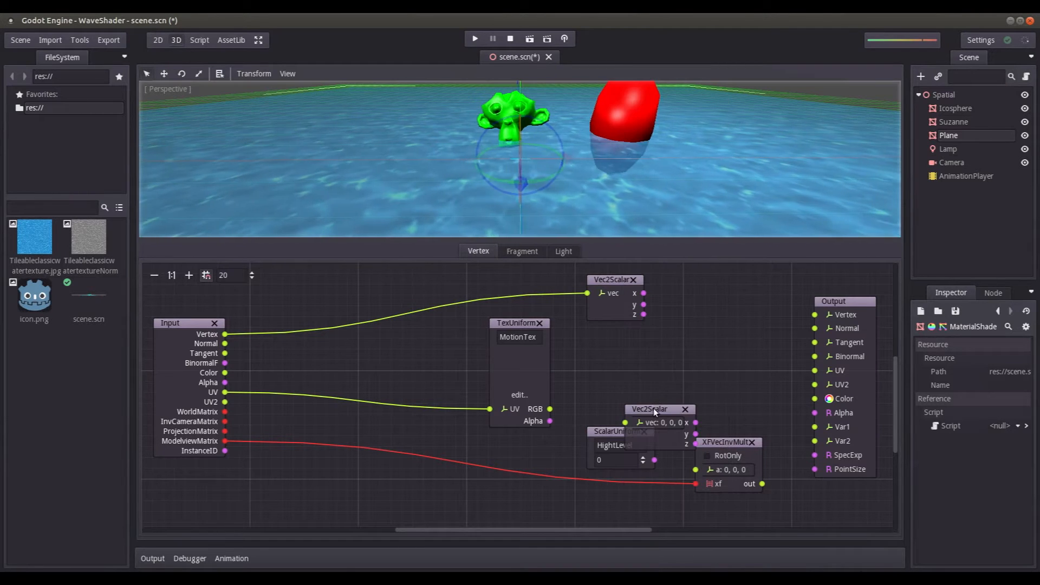
left_click_drag(653, 408, 618, 365)
left_click_drag(550, 409, 587, 380)
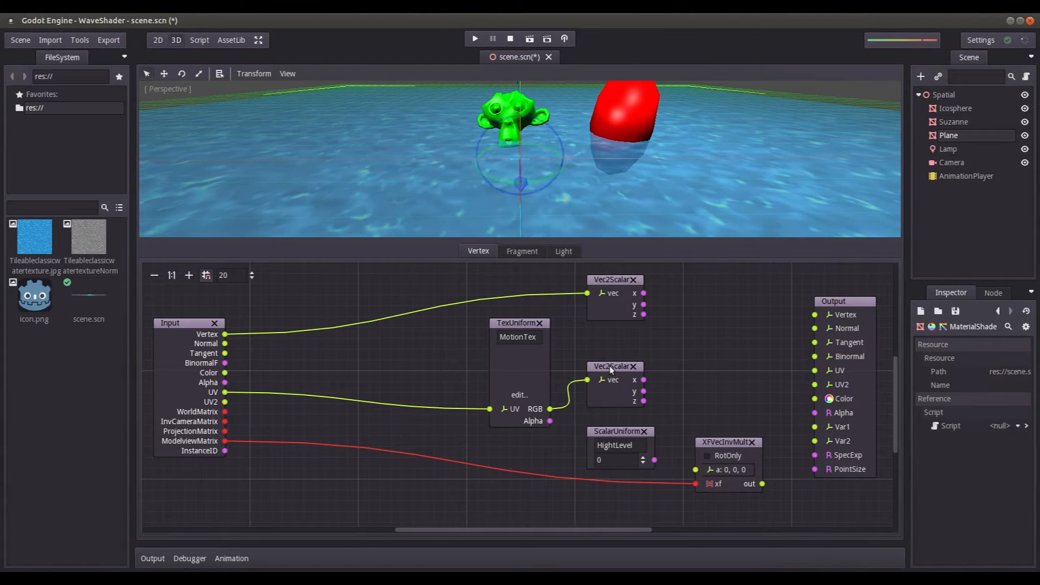
Step: Add a Scalar Operator set to Mul, with the texture vector's y as input a and HightLevel as input b
right_click(682, 364)
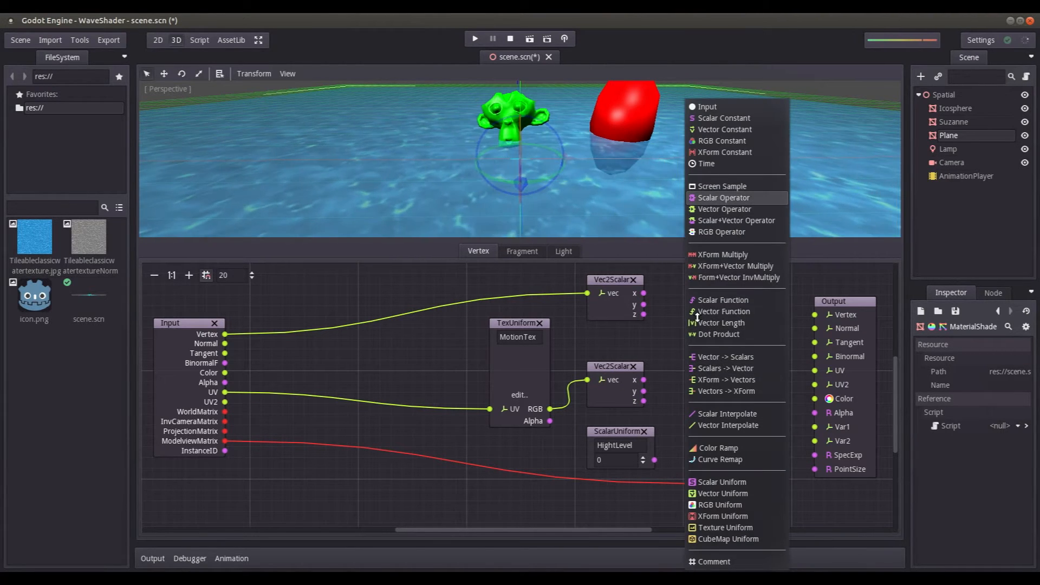
left_click(724, 197)
left_click_drag(715, 387, 696, 355)
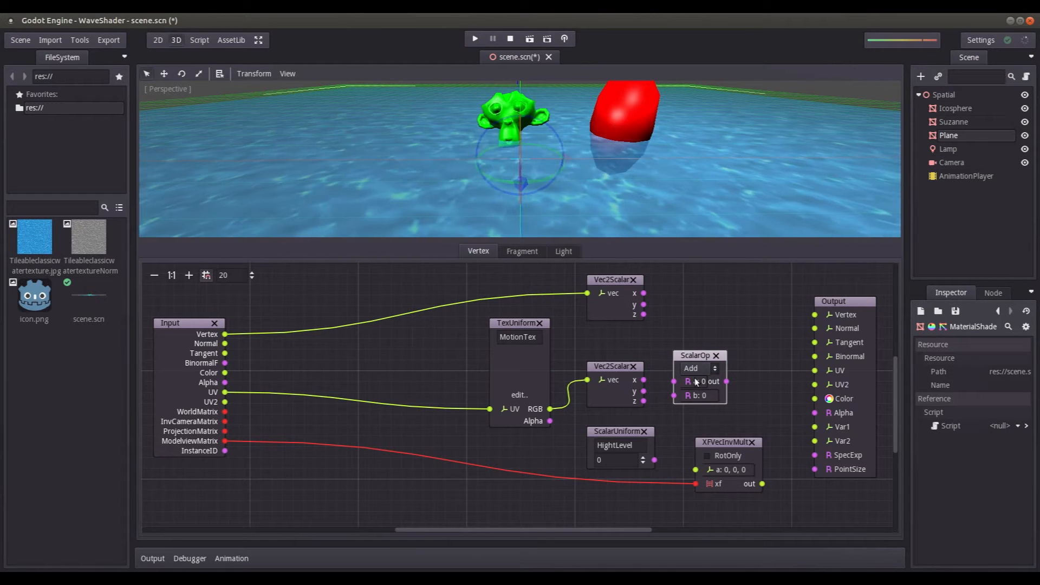
left_click(697, 368)
left_click(704, 408)
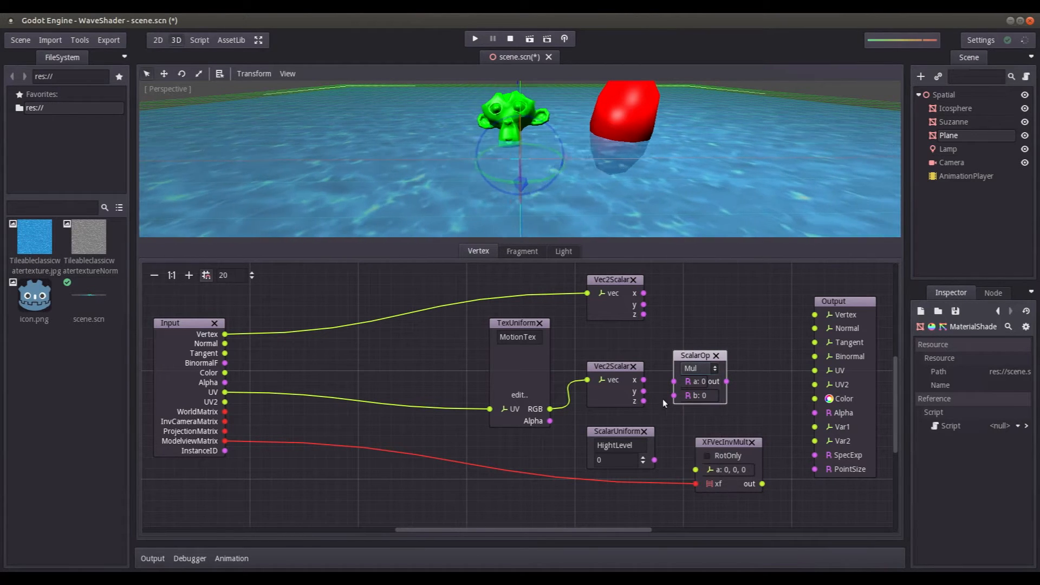
left_click_drag(644, 391, 674, 381)
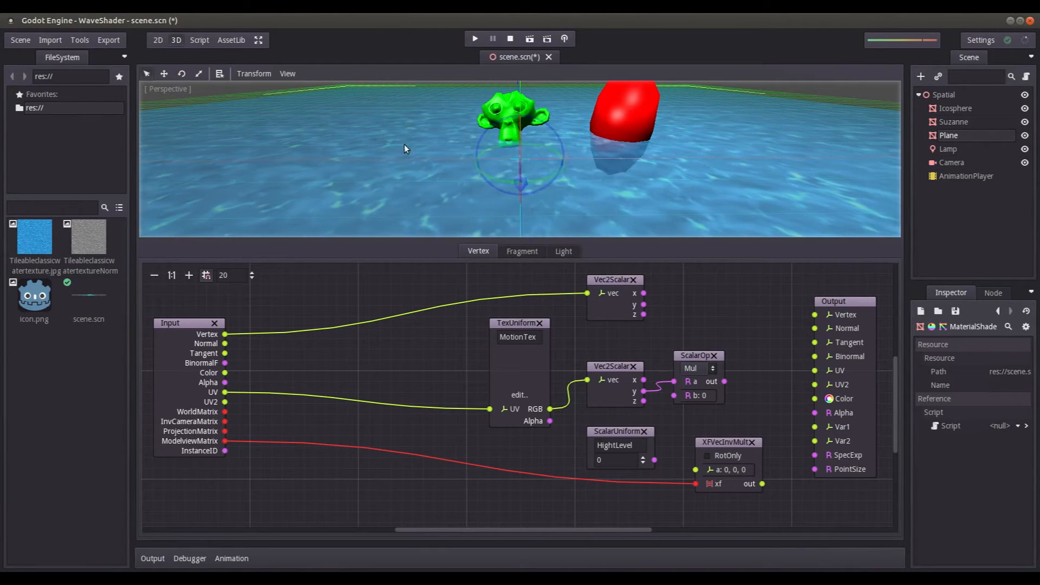
left_click_drag(654, 460, 675, 395)
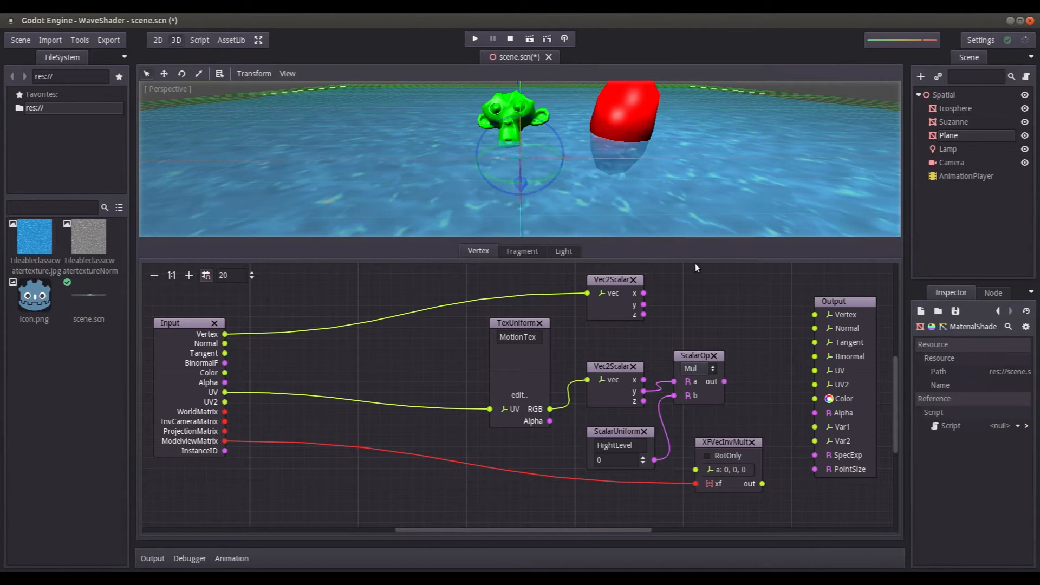
Step: Add a Scalars -> Vector node and place it beside the upper Vec2Scalar node, just before the Output node
right_click(723, 301)
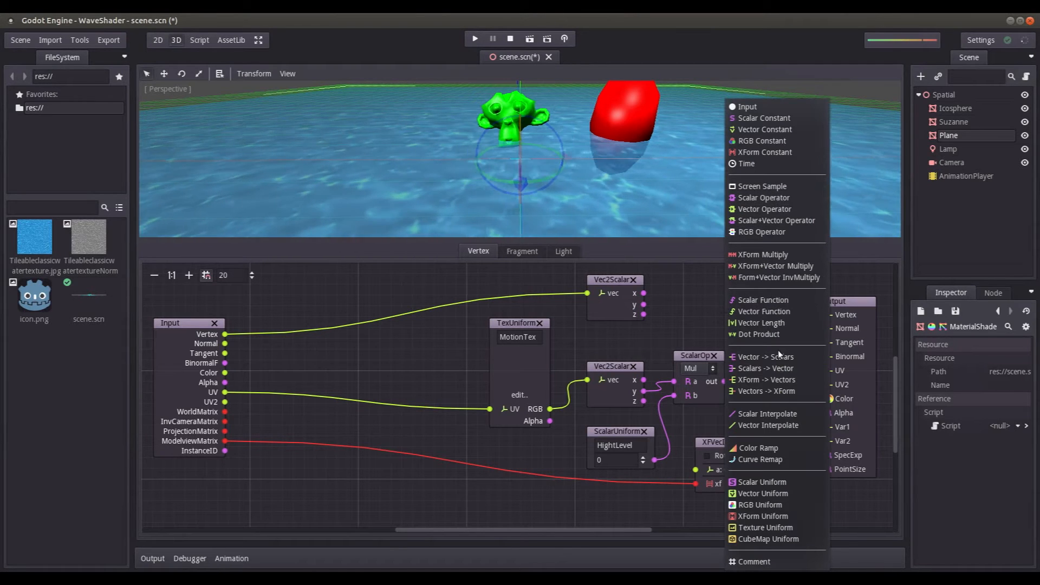
left_click(775, 369)
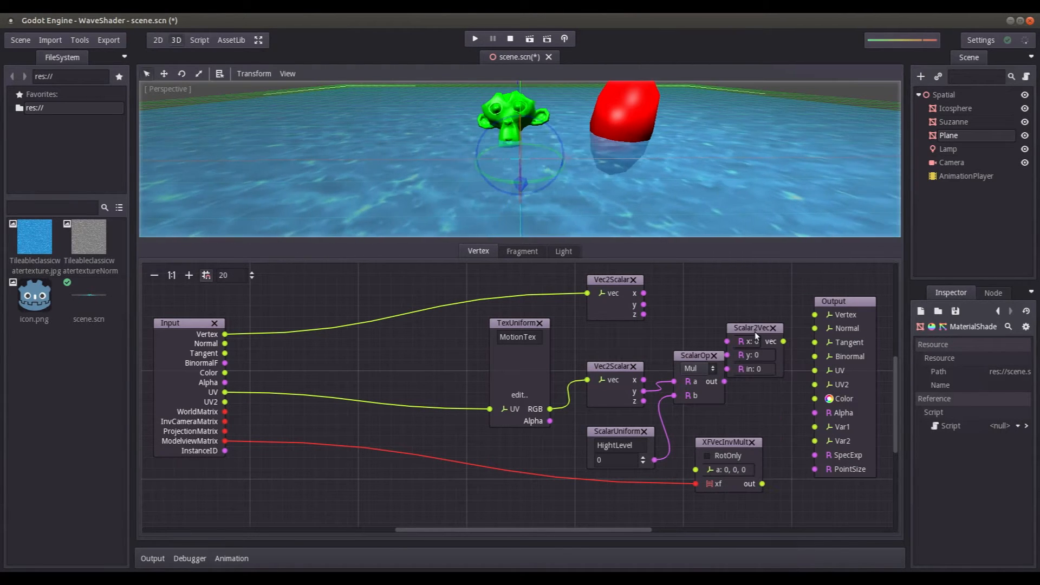
left_click_drag(756, 334, 734, 285)
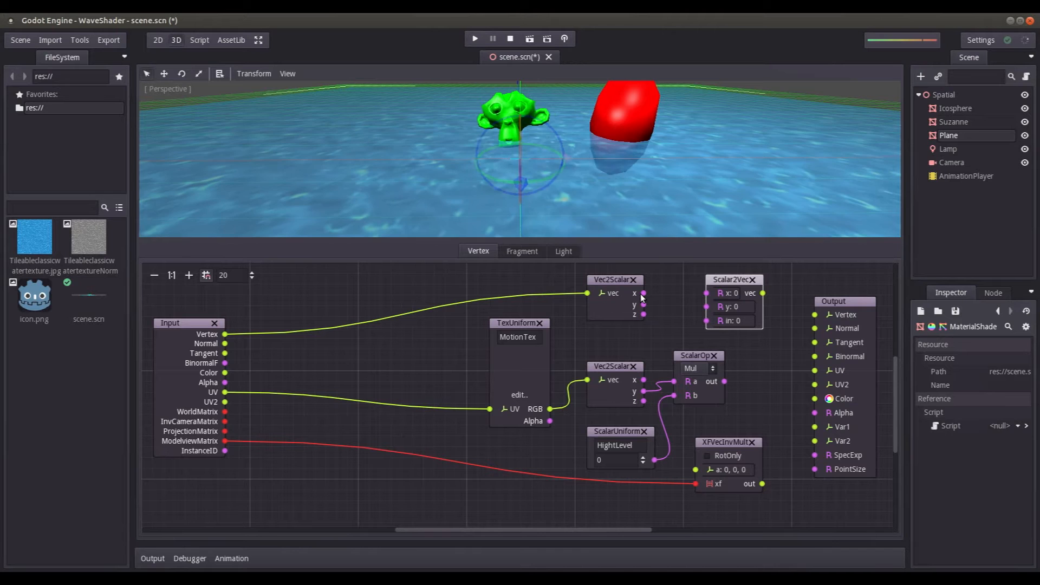
Step: Wire the vertex x and z and the Mul result as y into Scalar2Vec, passing its vector through the inverse-multiply node to the Output's Vertex
left_click_drag(714, 305, 706, 293)
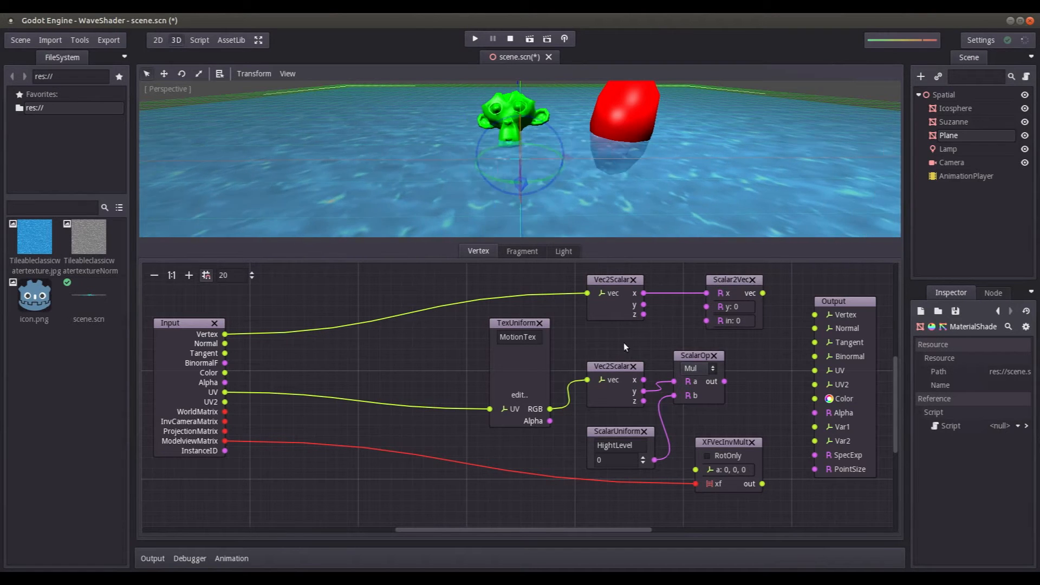
left_click_drag(643, 314, 706, 321)
left_click_drag(724, 381, 695, 469)
left_click_drag(762, 484, 810, 314)
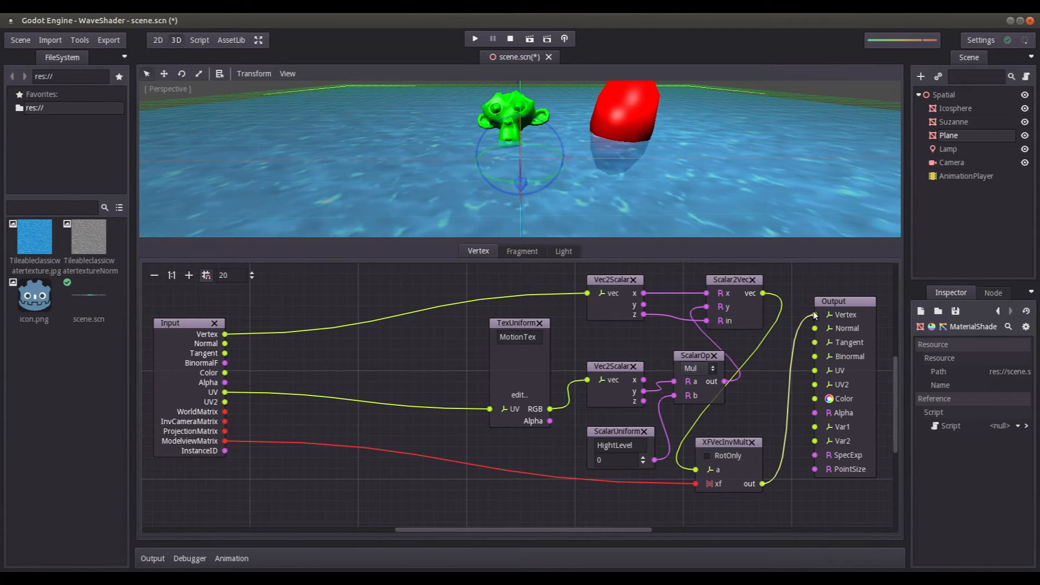
Step: Try HightLevel uniform values of 1 and 2
left_click_drag(619, 459, 580, 461)
type("1")
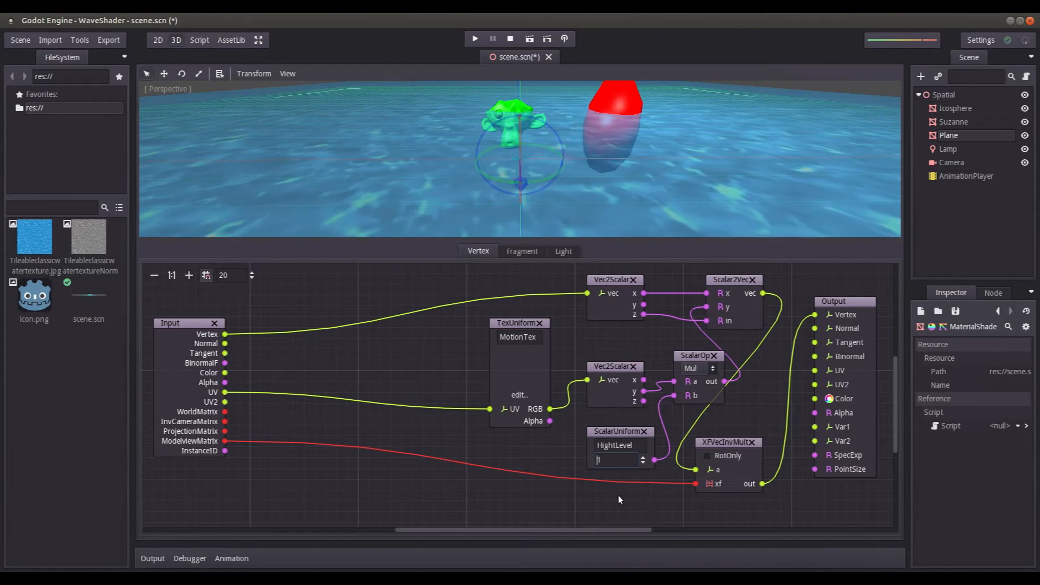
left_click_drag(597, 460, 609, 460)
type("2")
key("Return")
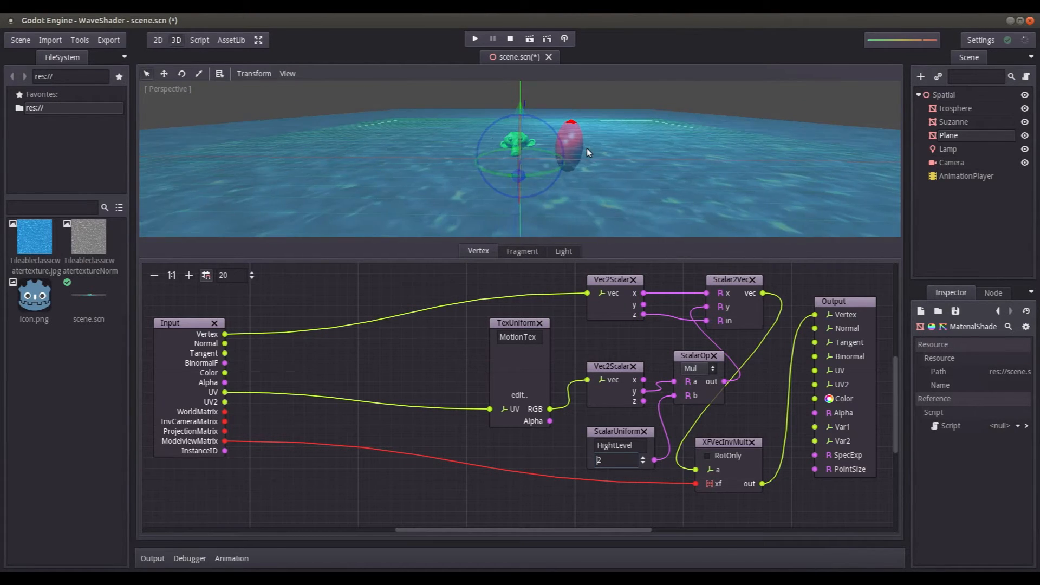
Step: Load TileableclassicwatertextureNormal.jpg into the MotionTexture node
left_click(519, 394)
left_click(522, 457)
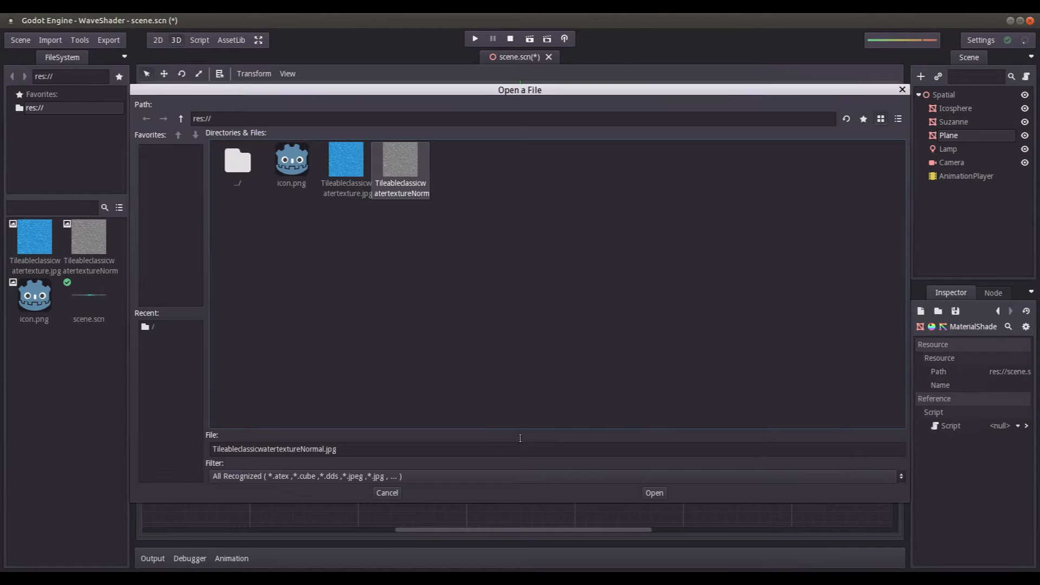
double_click(406, 171)
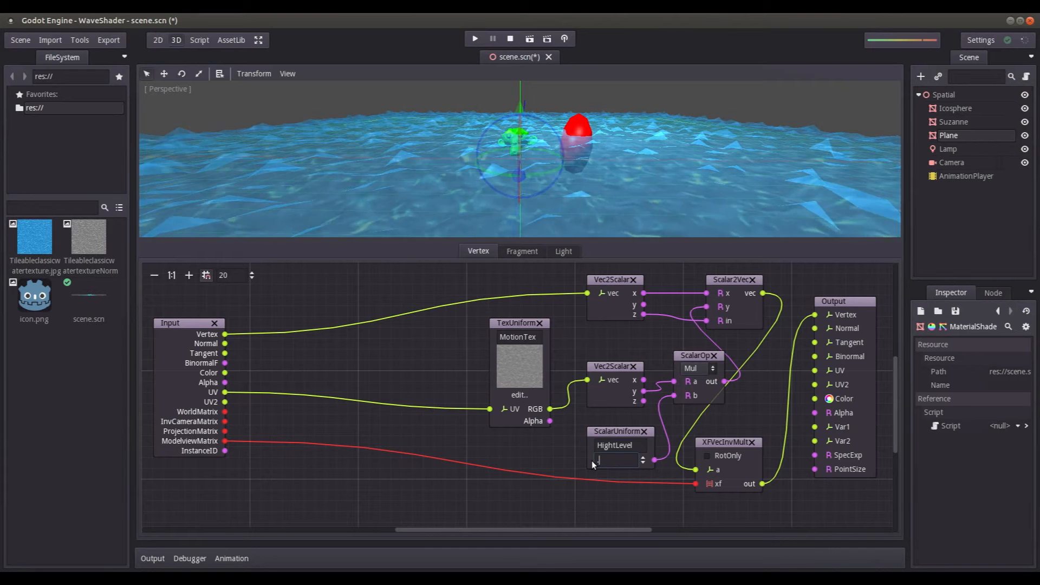
Step: Try a HightLevel of 0.4, then set it to 0.7
key("Return")
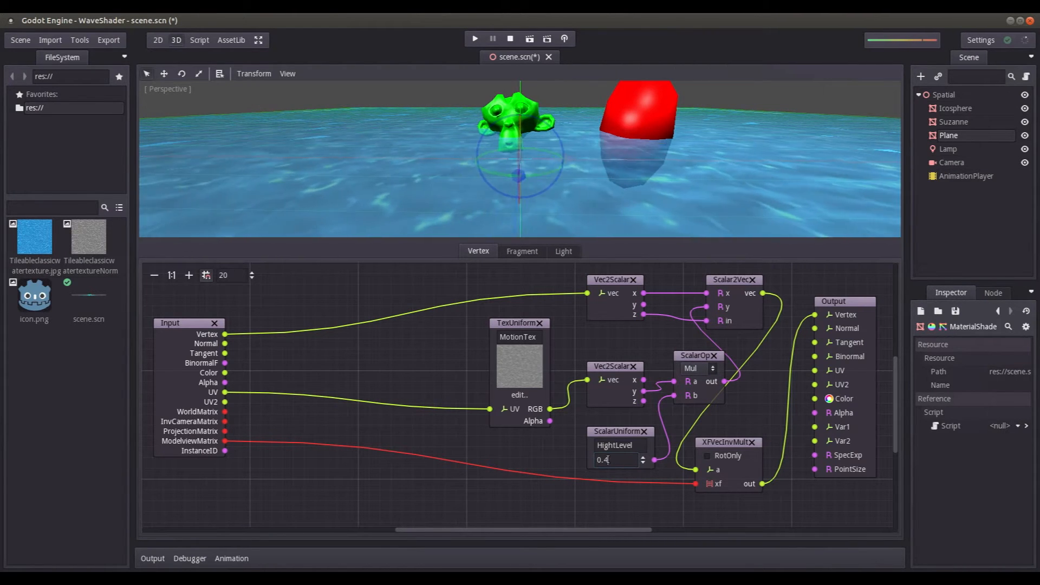
type("7")
key("Return")
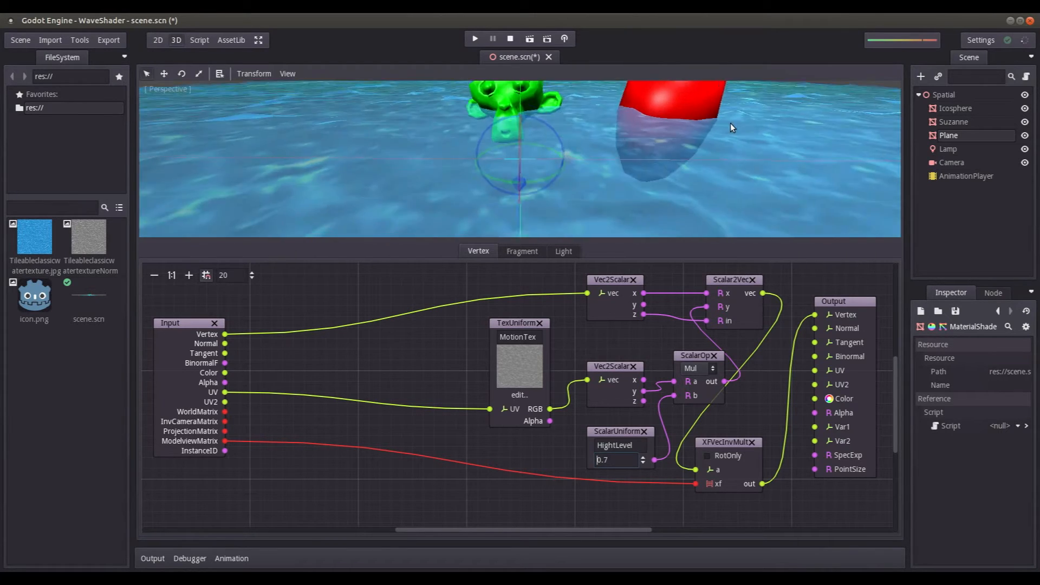
Step: Examine the displaced water surface around the monkey head and the red icosphere from near and far
middle_click_drag(623, 135, 385, 145)
scroll(647, 184, "up", 10)
middle_click_drag(651, 171, 658, 167)
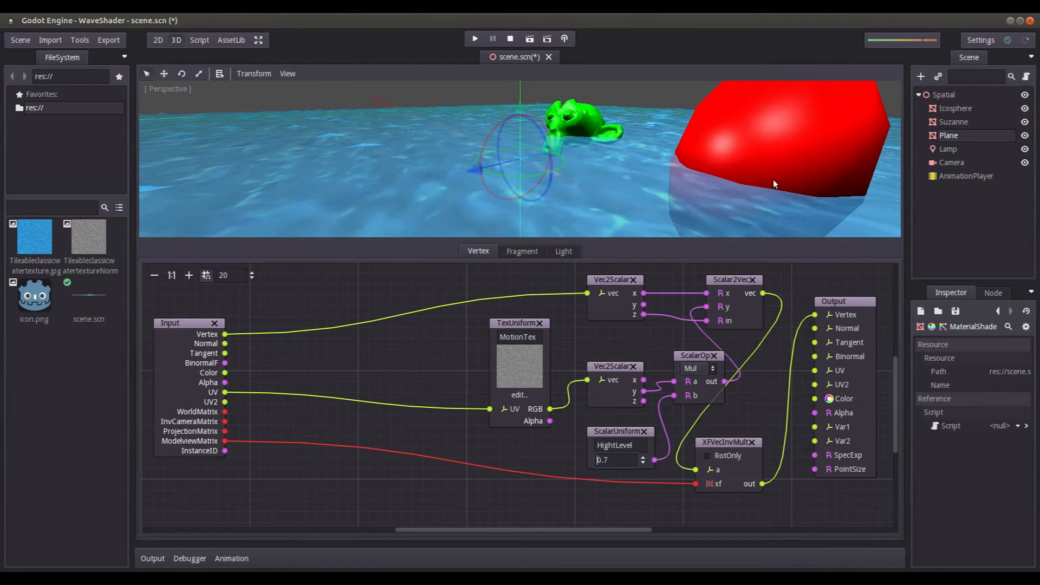
scroll(690, 146, "down", 6)
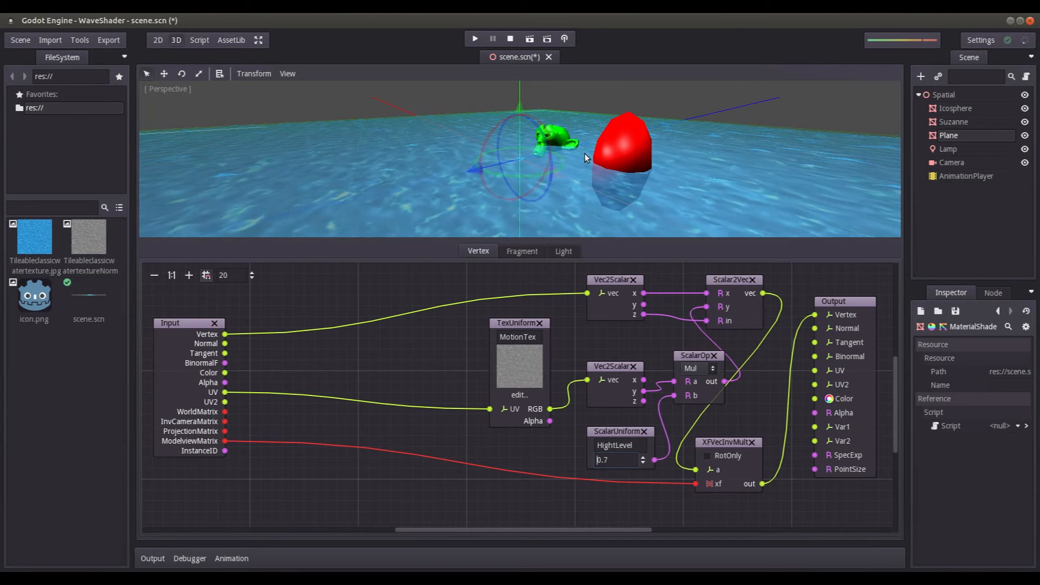
middle_click_drag(584, 153, 619, 162)
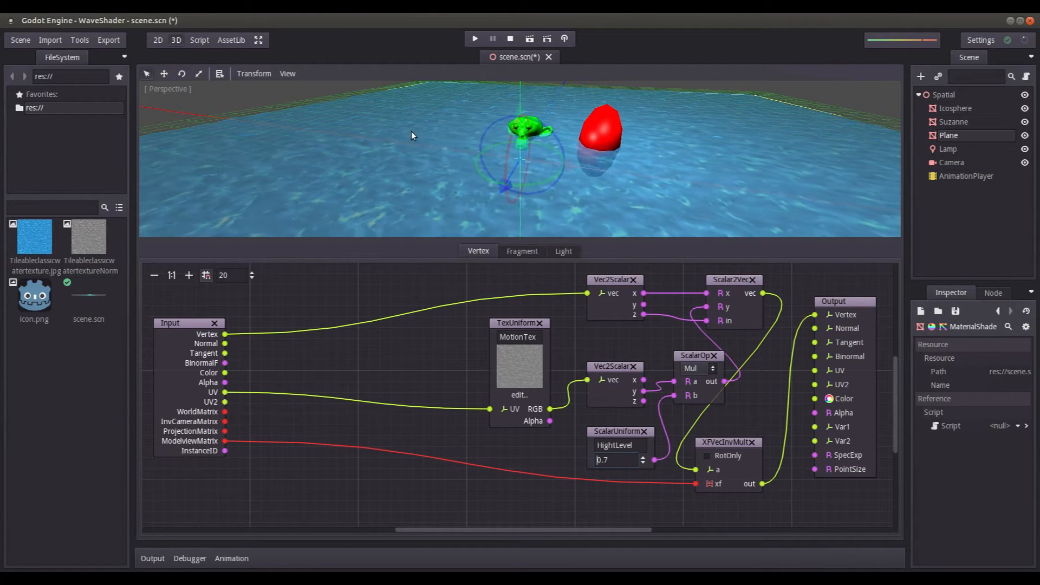
scroll(664, 168, "up", 5)
scroll(560, 126, "down", 10)
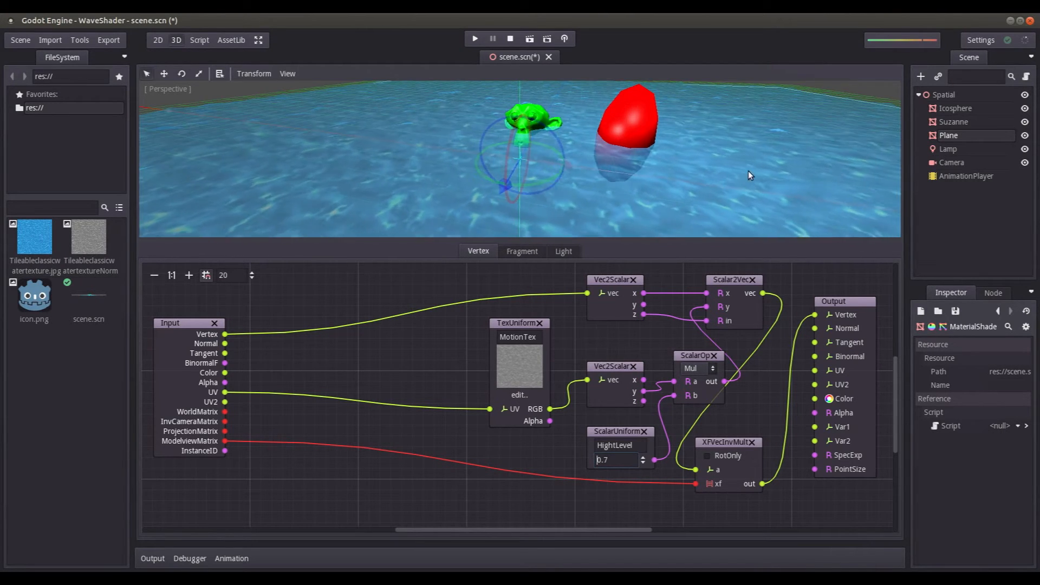
scroll(735, 167, "down", 2)
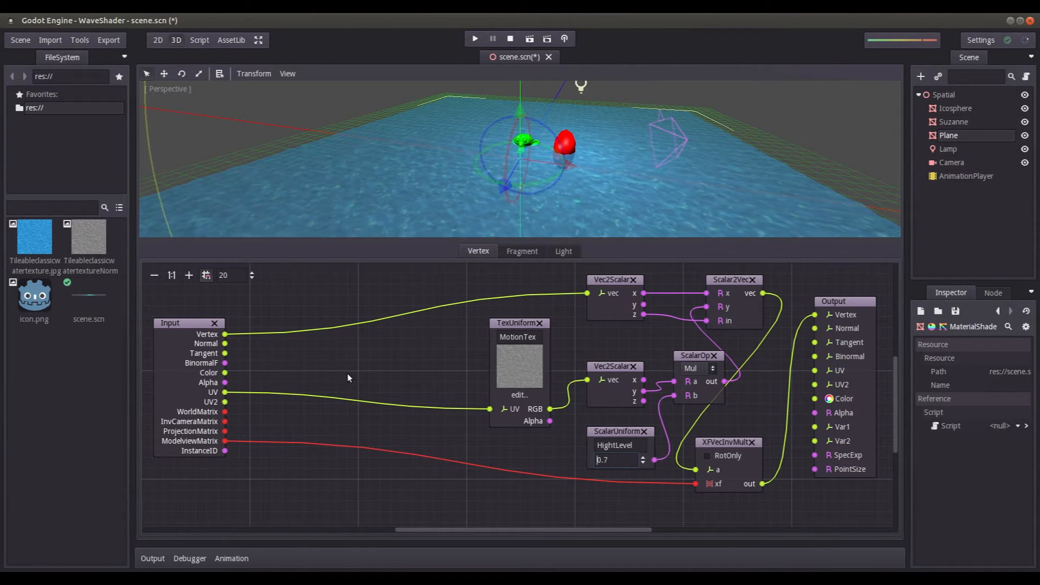
Step: Add a scalar uniform below the Input node and give it a MotionTexture-based name for scaling the texture coordinates
right_click(213, 482)
left_click(244, 484)
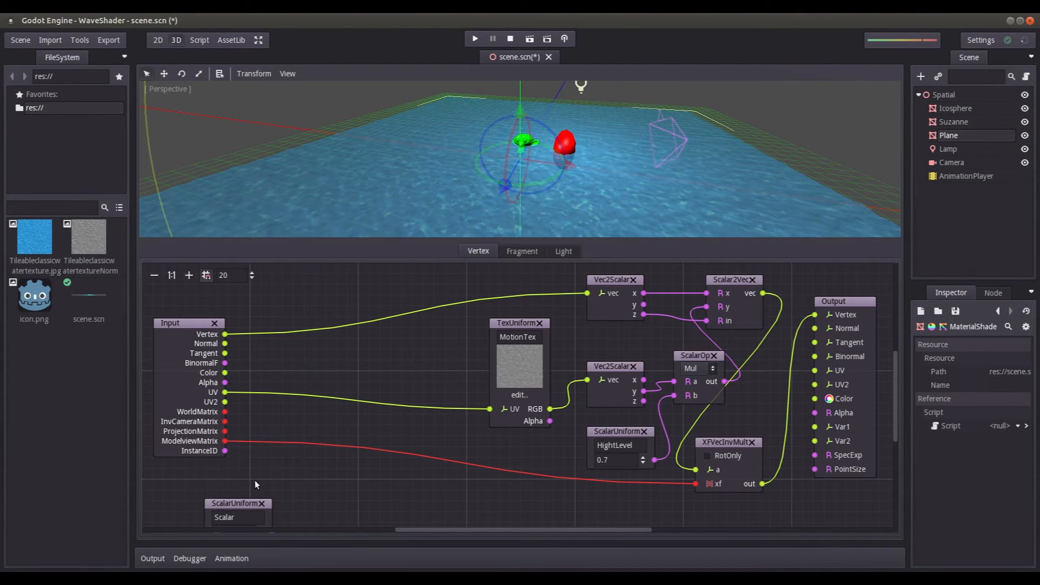
left_click_drag(231, 503, 221, 484)
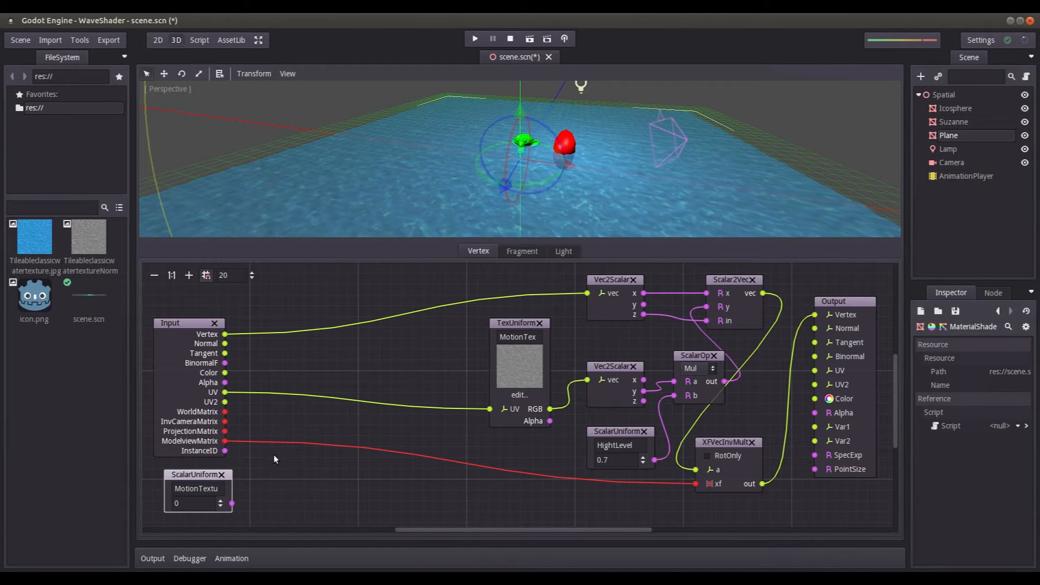
Step: Add a Scalar+Vector Operator set to Mul, taking the Input's UV and the new scalar uniform, and feed its result to the MotionTexture UV
right_click(307, 431)
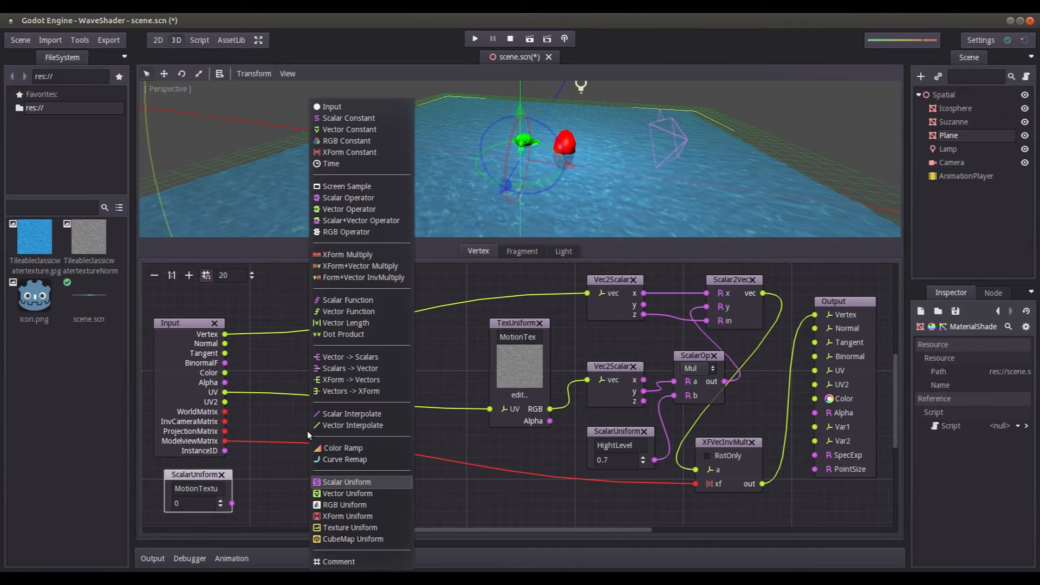
left_click(355, 220)
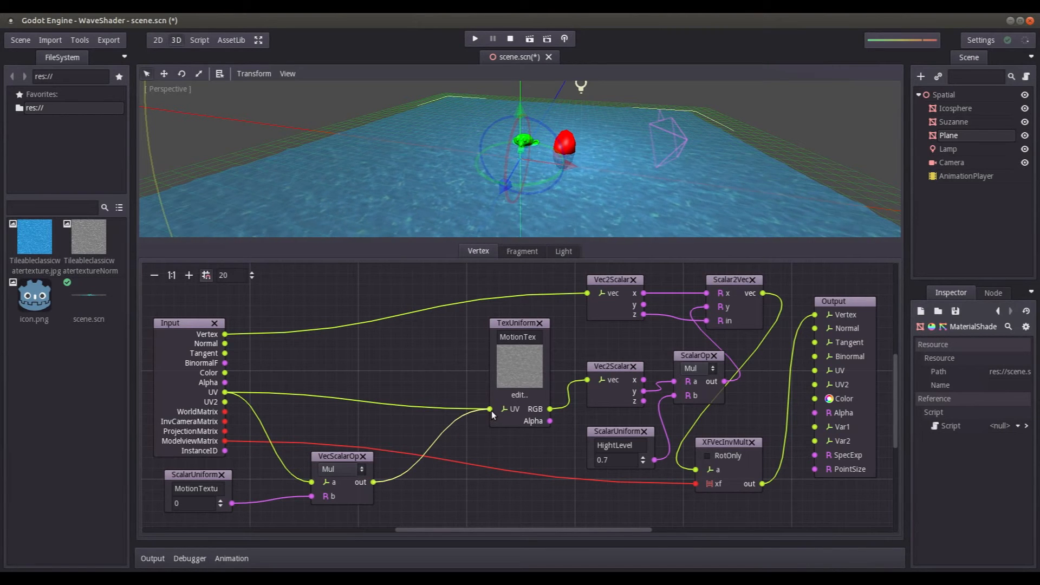
Step: Try values of 1 and 2 for the scalar uniform that multiplies the UV
scroll(575, 133, "up", 10)
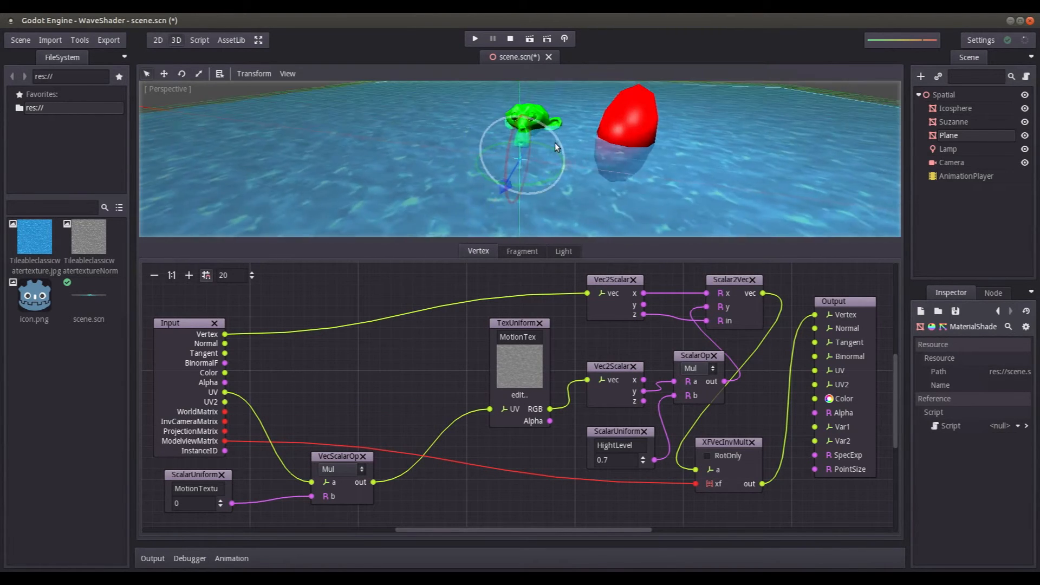
middle_click_drag(554, 142, 557, 129)
scroll(556, 129, "down", 2)
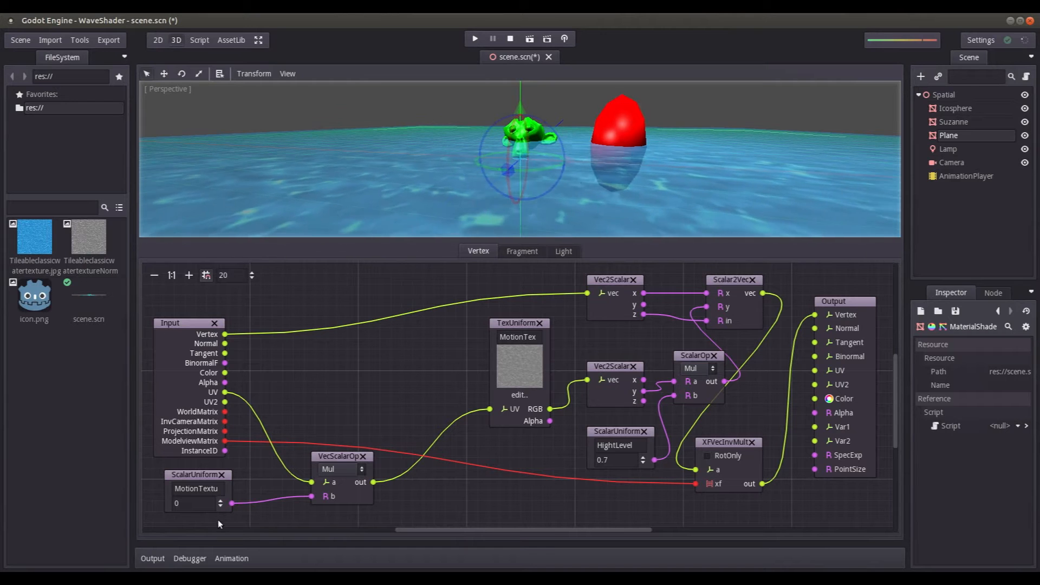
left_click_drag(190, 505, 172, 504)
type("1")
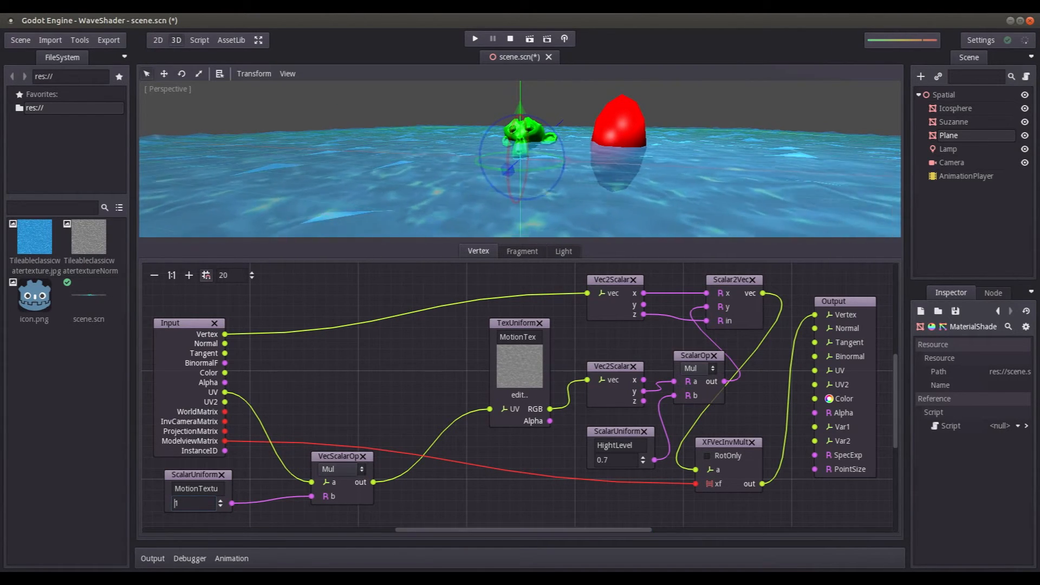
key("BackSpace")
type("2")
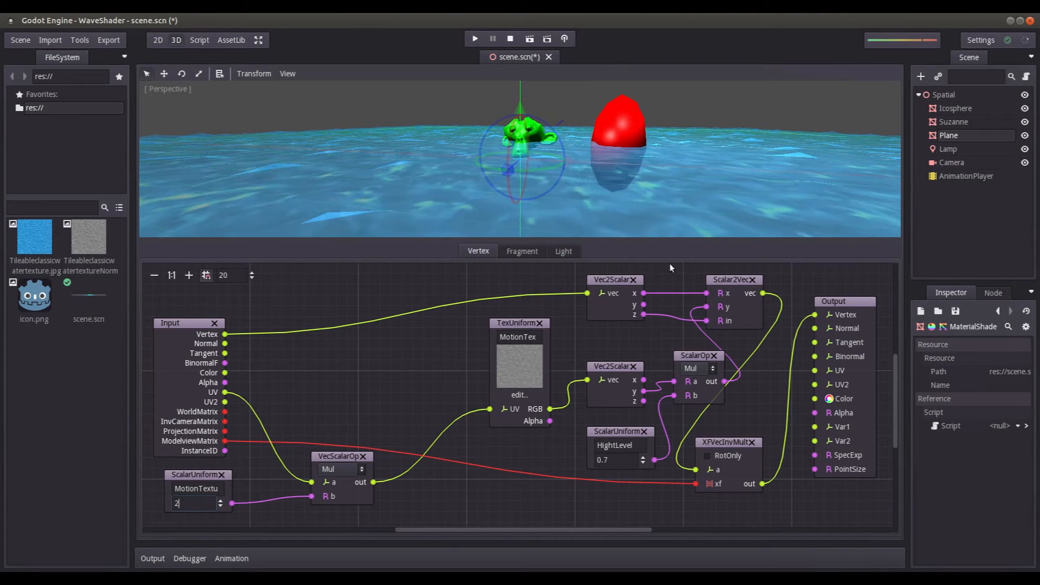
Step: Try values of 3 and 100 for the UV-multiplying uniform and check the waves near the floating objects
left_click(190, 505)
key("BackSpace")
type("3")
key("Return")
key("BackSpace")
type("100")
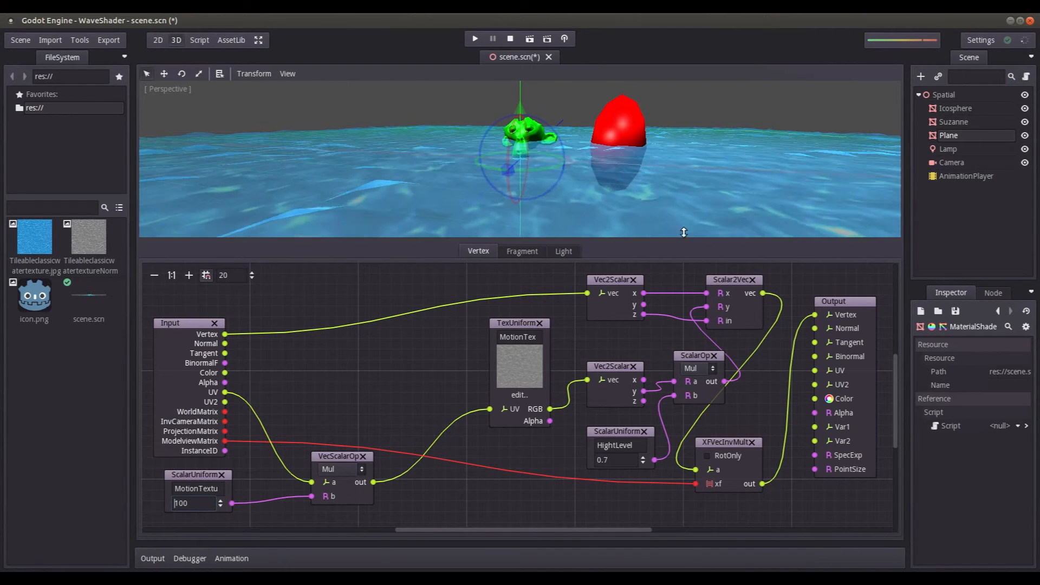
scroll(576, 157, "down", 6)
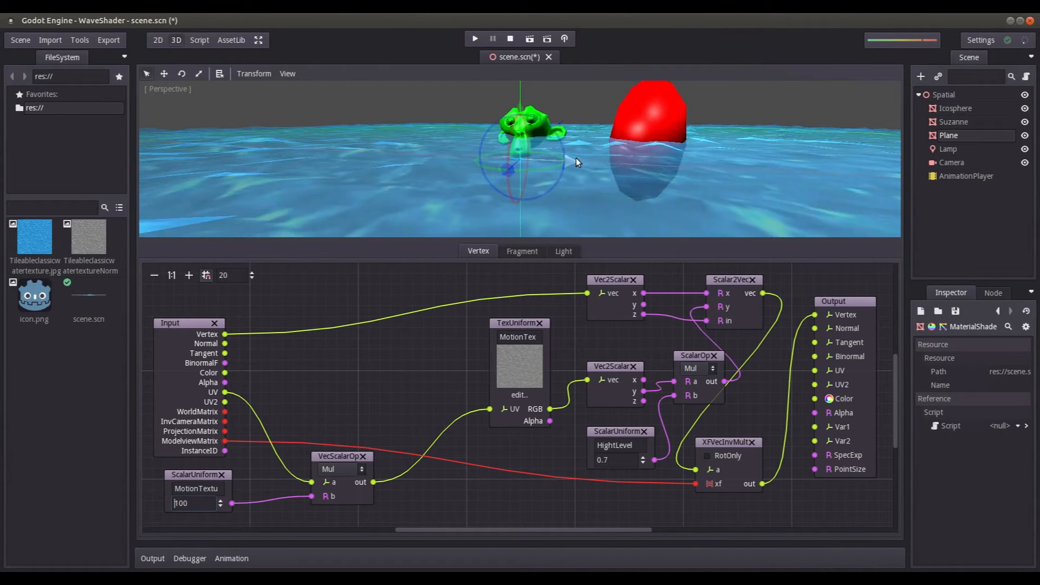
mouse_move(535, 166)
middle_mouse_down()
mouse_move(526, 147)
mouse_move(532, 160)
middle_mouse_up()
Step: Change the UV-multiplying scalar uniform to 3
left_click_drag(190, 503, 169, 503)
type("1")
key("BackSpace")
type("3")
key("Return")
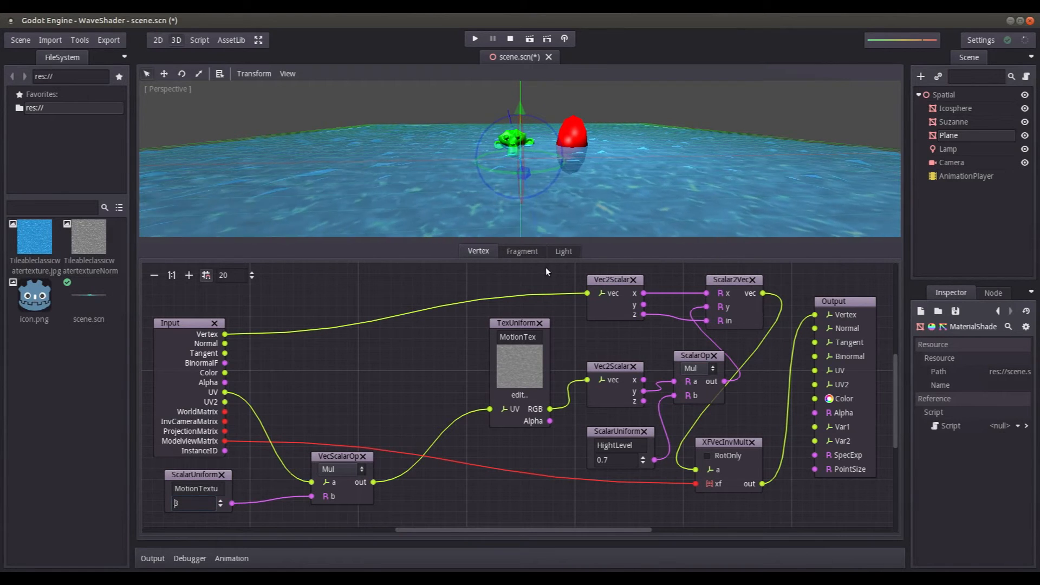
Step: Set the UV-multiplying scalar uniform to 2
left_click_drag(183, 503, 167, 506)
type("2")
key("Return")
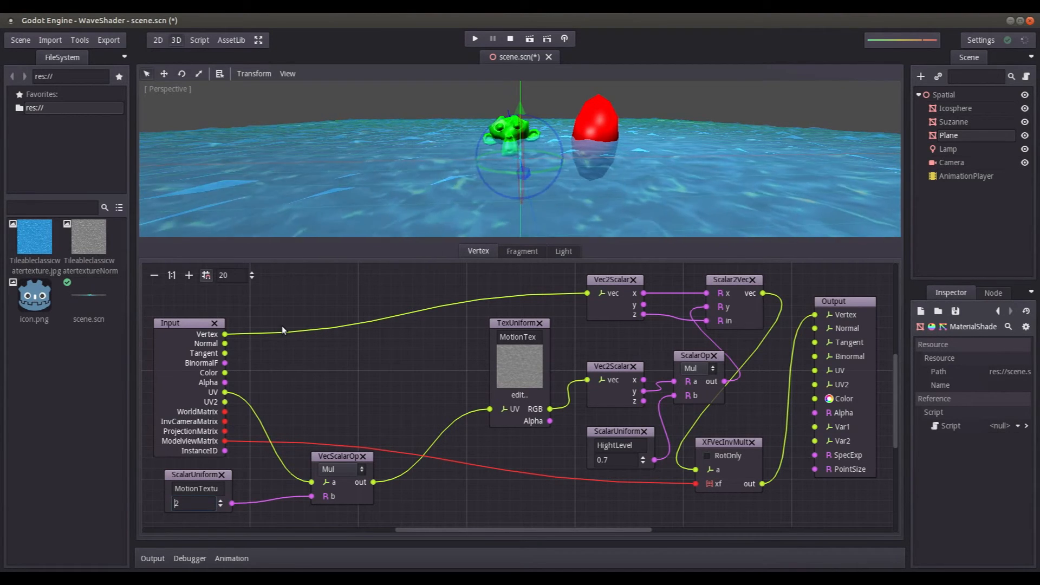
Step: Add a Time node above the Input node's Vertex connection and a scalar uniform named WaveSpeed below that connection
right_click(298, 288)
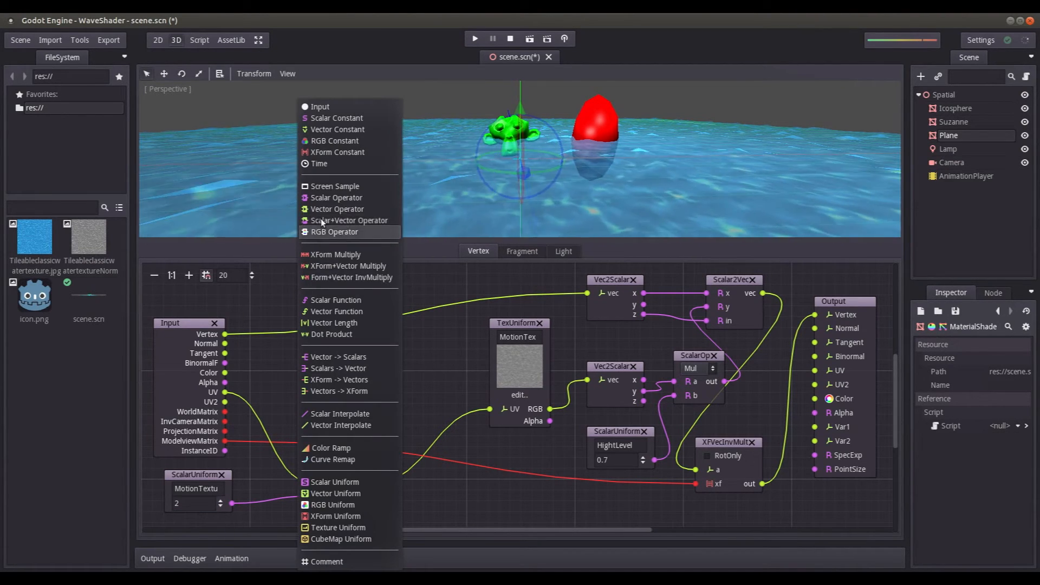
left_click(319, 164)
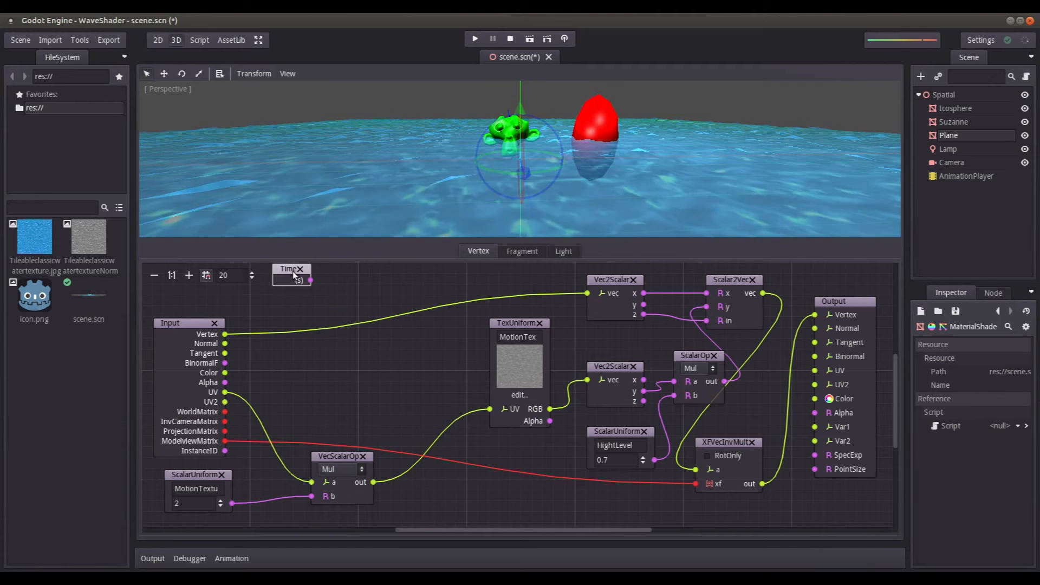
right_click(271, 379)
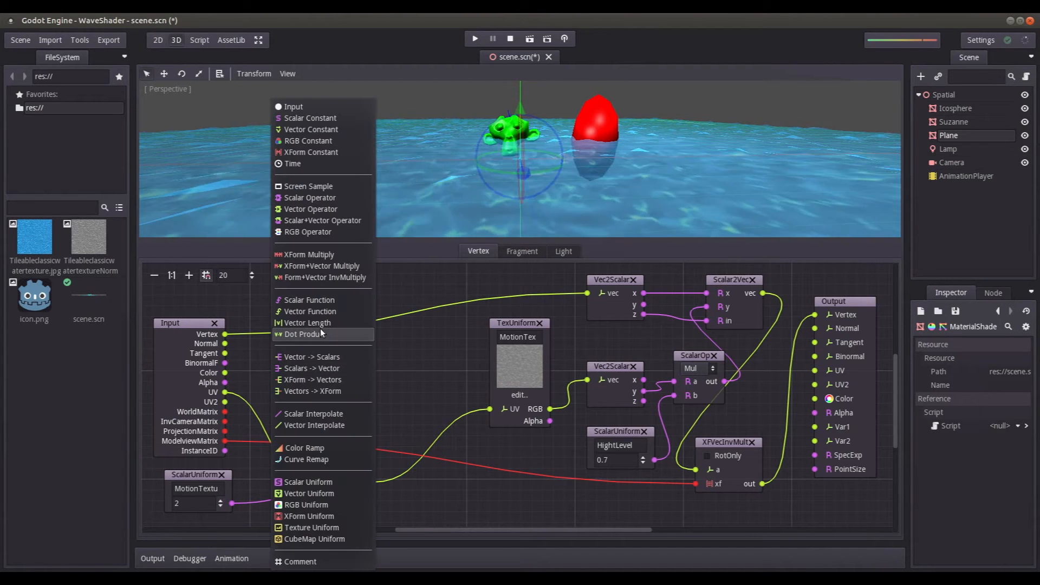
left_click(325, 482)
left_click_drag(306, 392, 281, 370)
left_click(306, 371)
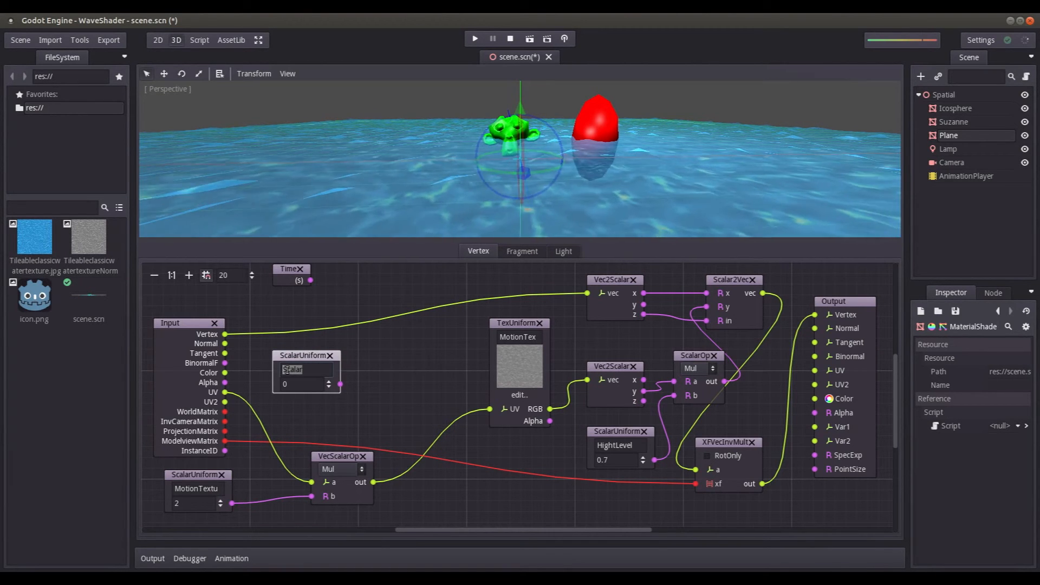
type("V")
type("aveSpeed")
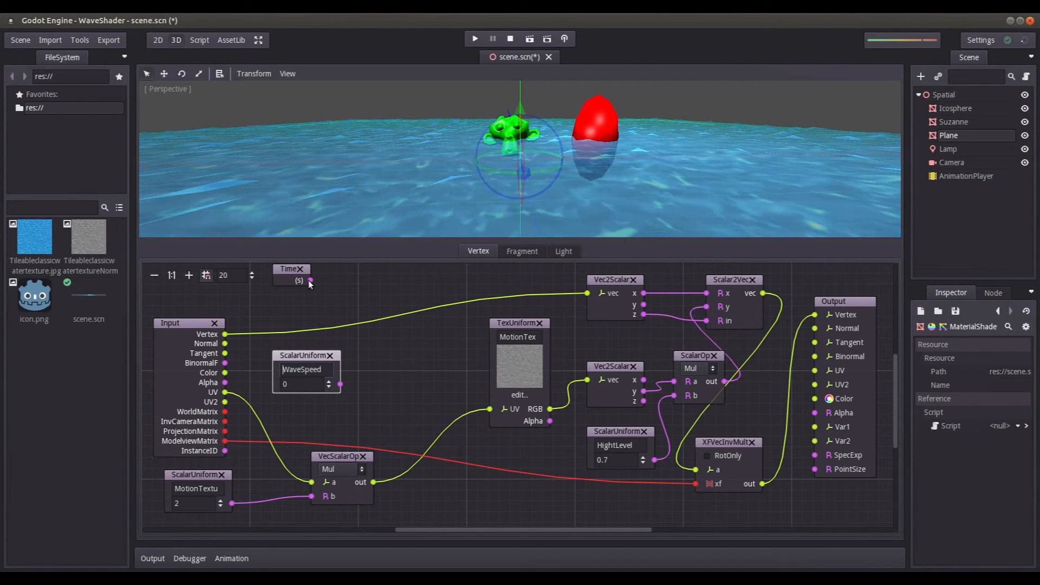
Step: Multiply Time by WaveSpeed with a Mul Scalar Operator node and set the WaveSpeed uniform to 0.1
right_click(361, 255)
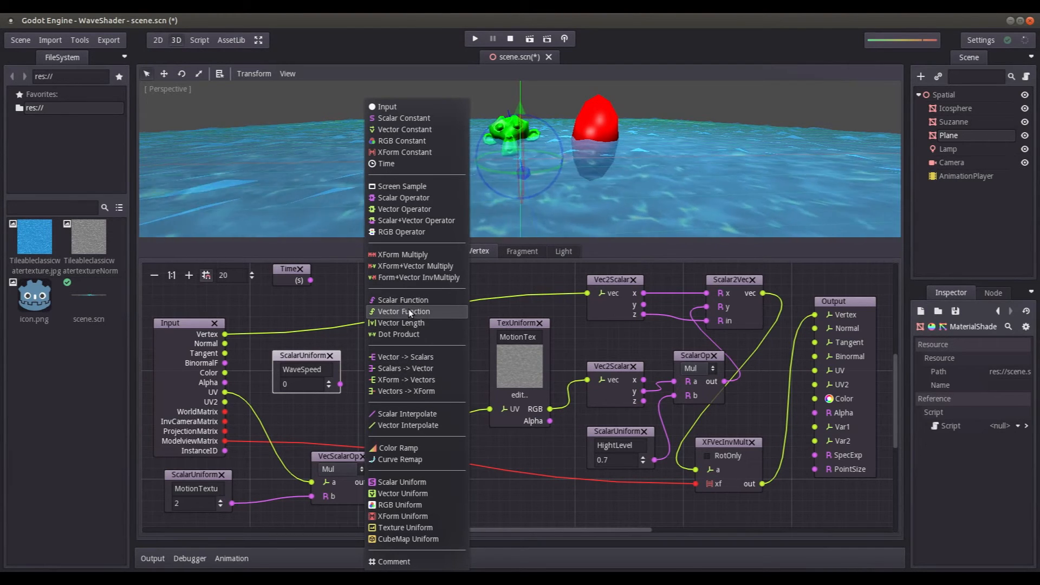
left_click(407, 198)
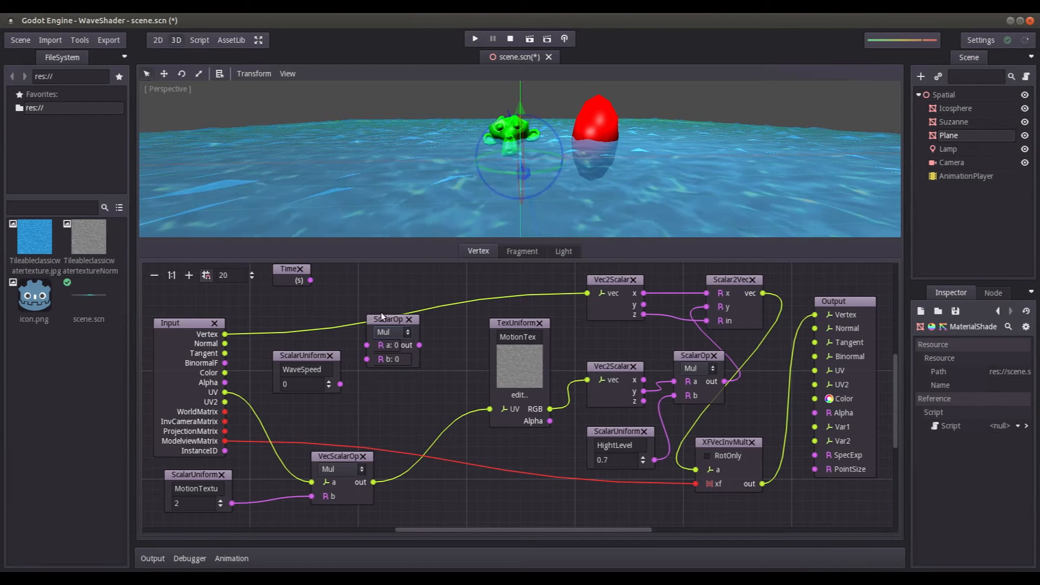
left_click_drag(382, 321, 349, 316)
left_click_drag(345, 377, 290, 322)
left_click(275, 351)
type(".1")
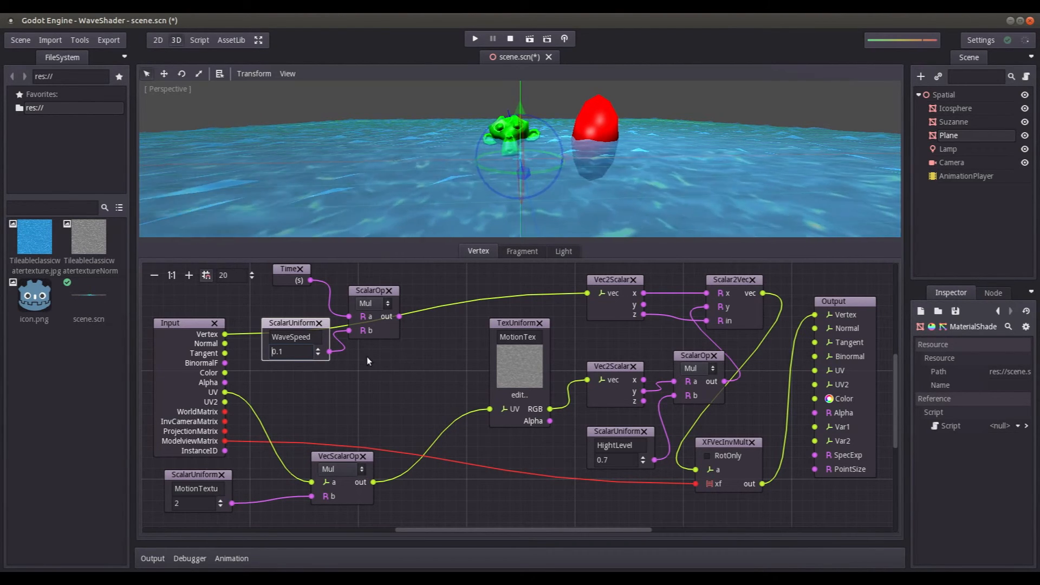
left_click(340, 391)
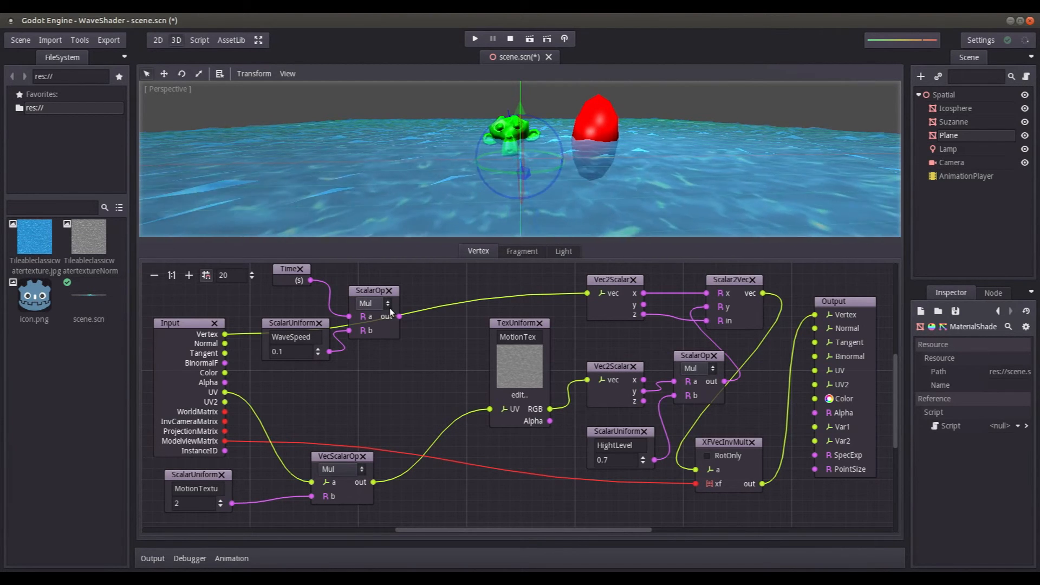
Step: Disconnect the motion texture's UV input and feed the Time-WaveSpeed product into input a of a new Scalar Operator node set to Add
right_click(408, 362)
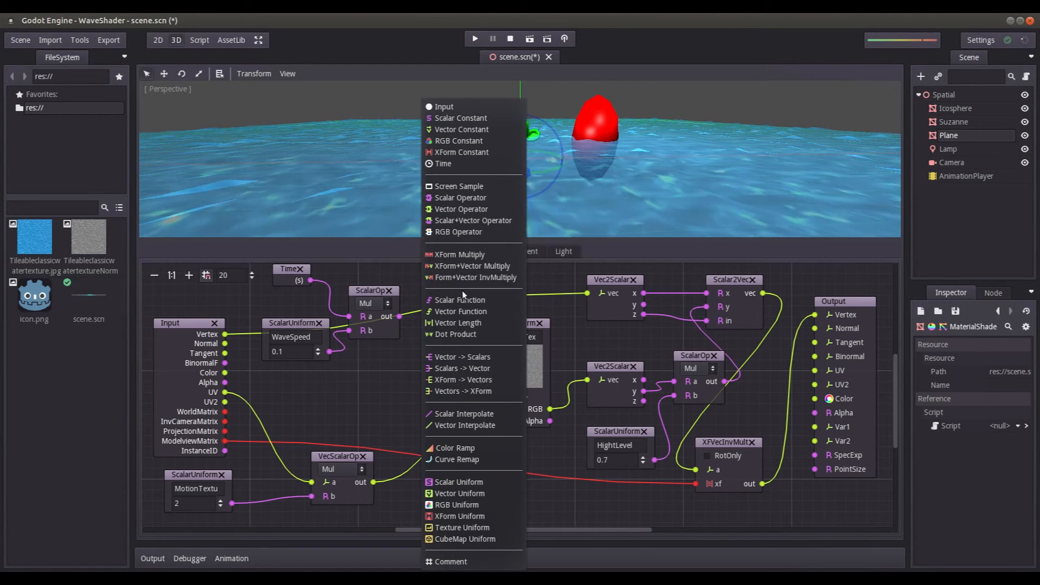
left_click(460, 198)
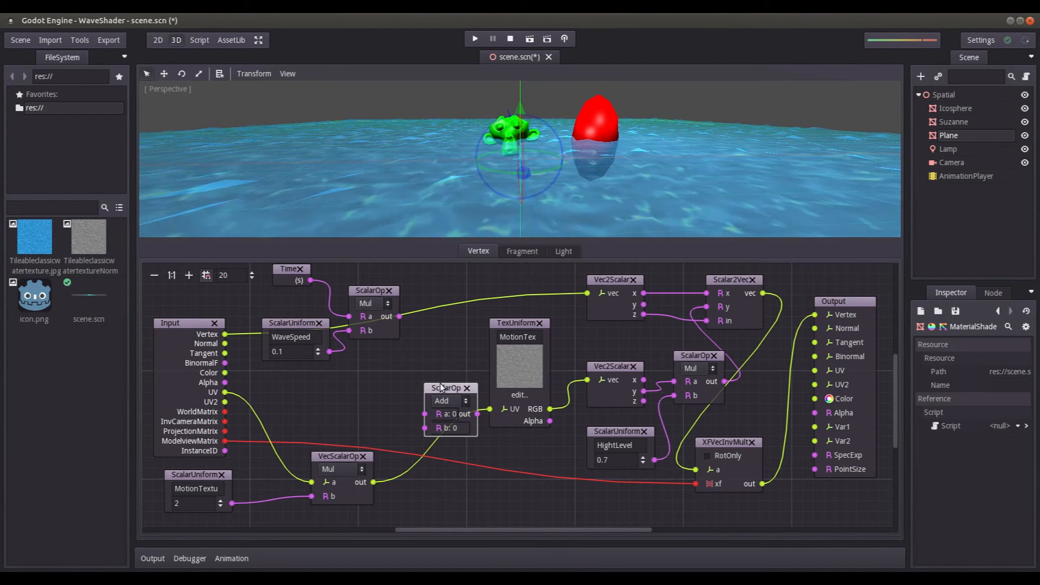
left_click_drag(442, 387, 425, 340)
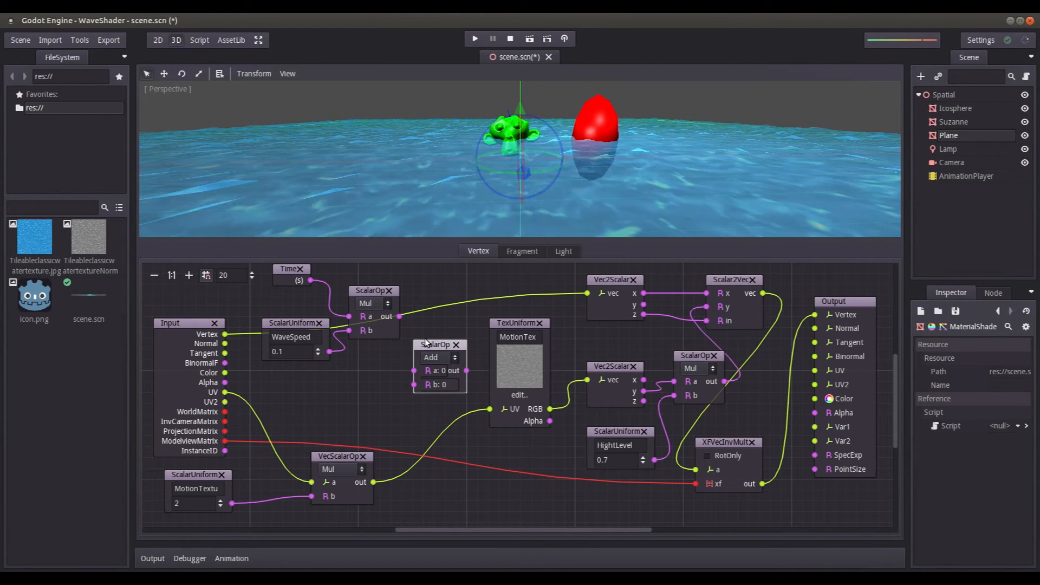
left_click_drag(345, 460, 318, 456)
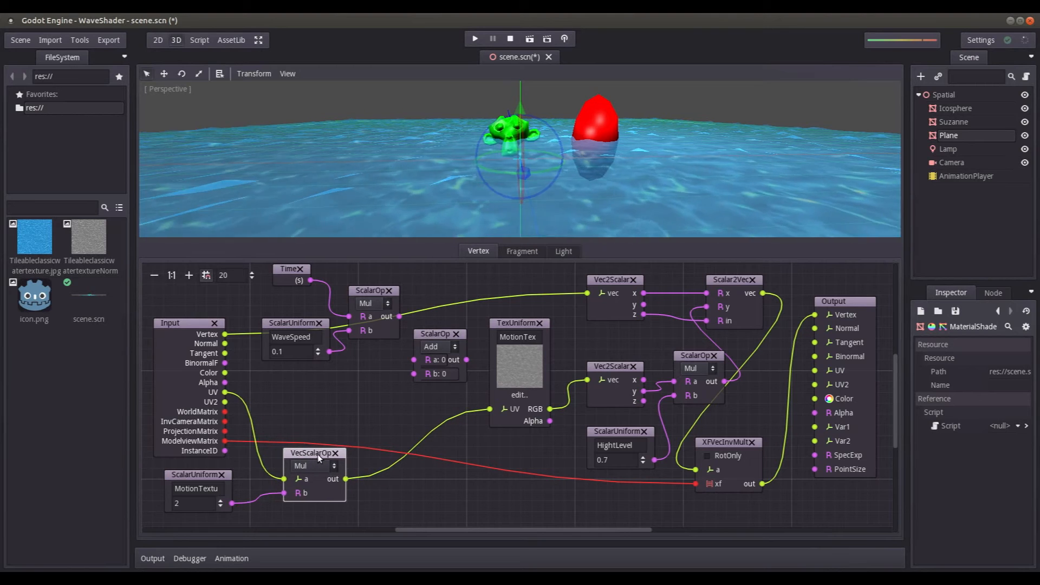
left_click_drag(489, 410, 356, 478)
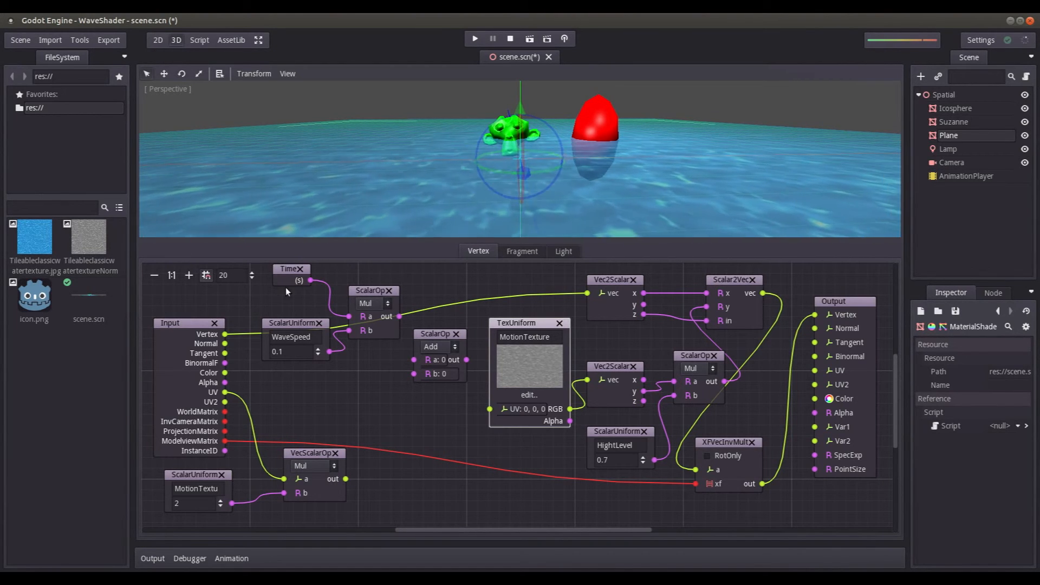
left_click_drag(393, 318, 413, 360)
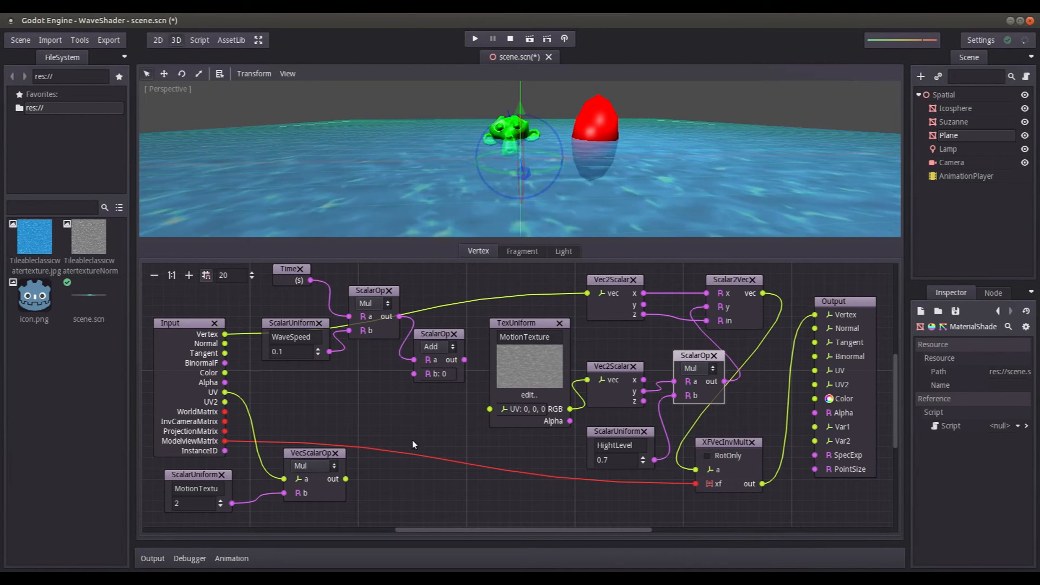
Step: Split the scaled UV with a Vector -> Scalars node and connect its x output to input b of the Add operator
right_click(342, 404)
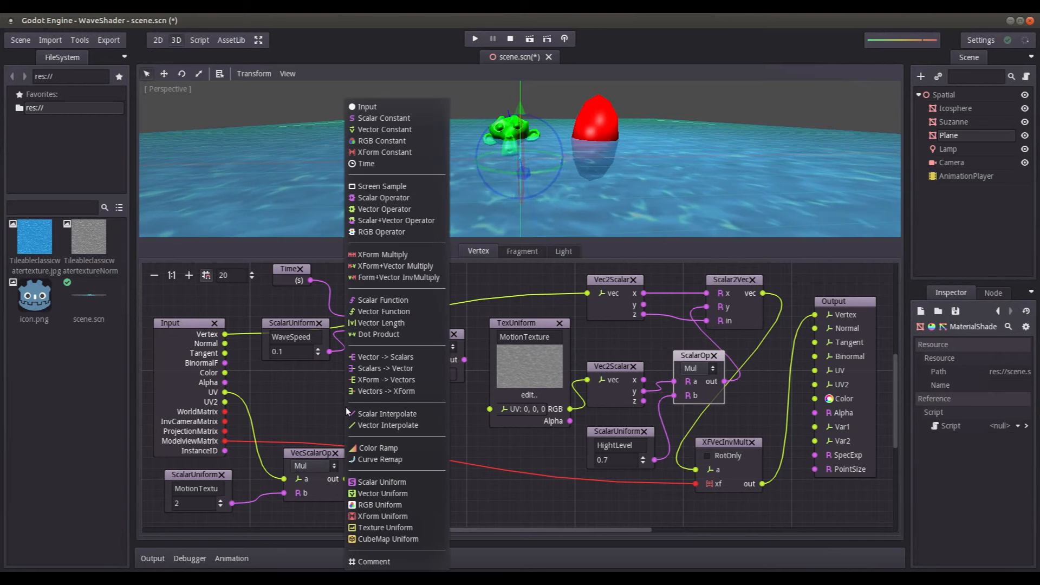
left_click(381, 358)
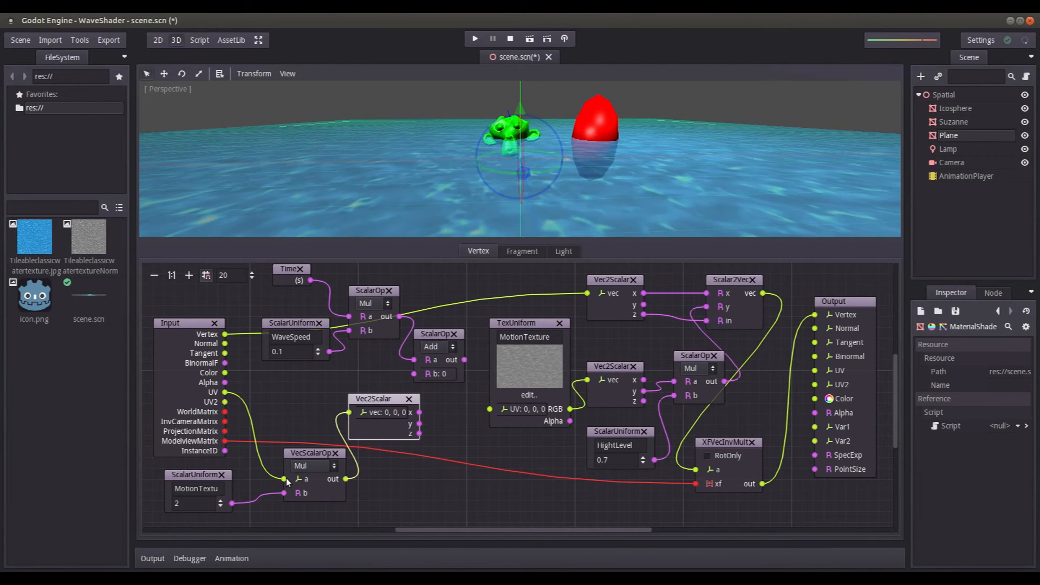
left_click_drag(316, 450, 300, 454)
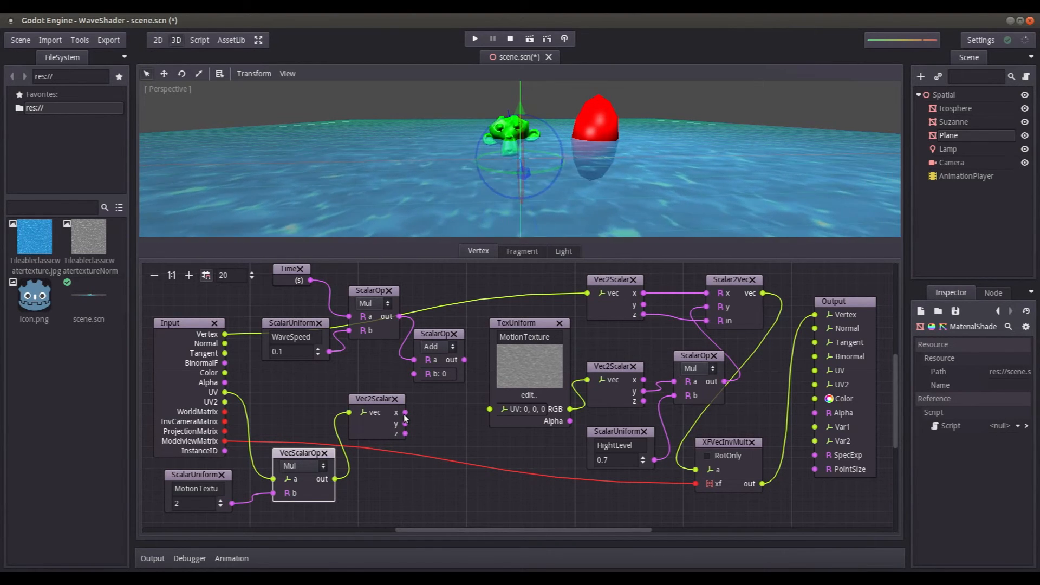
left_click_drag(361, 399, 330, 388)
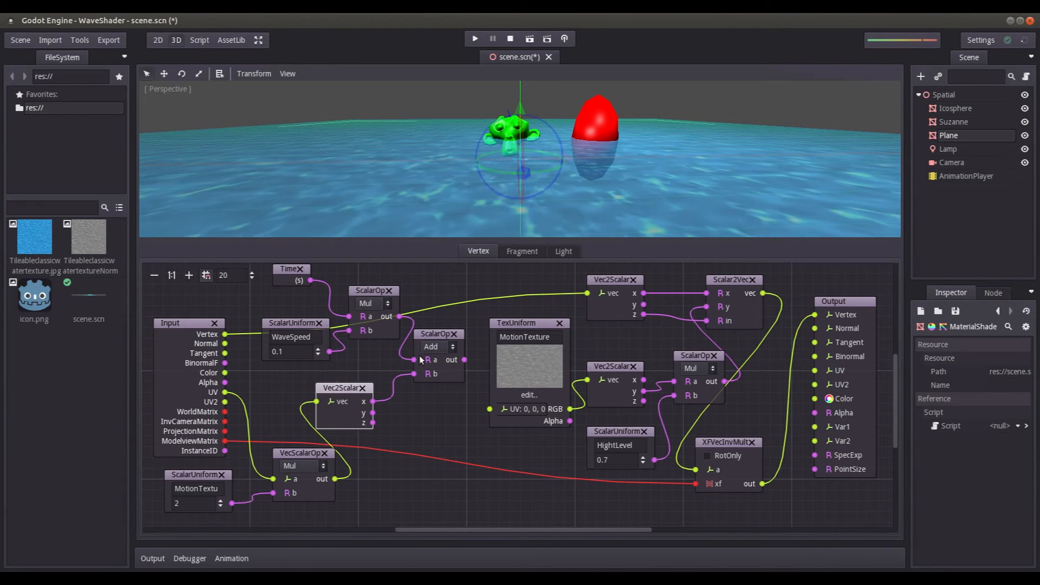
left_click_drag(436, 334, 425, 344)
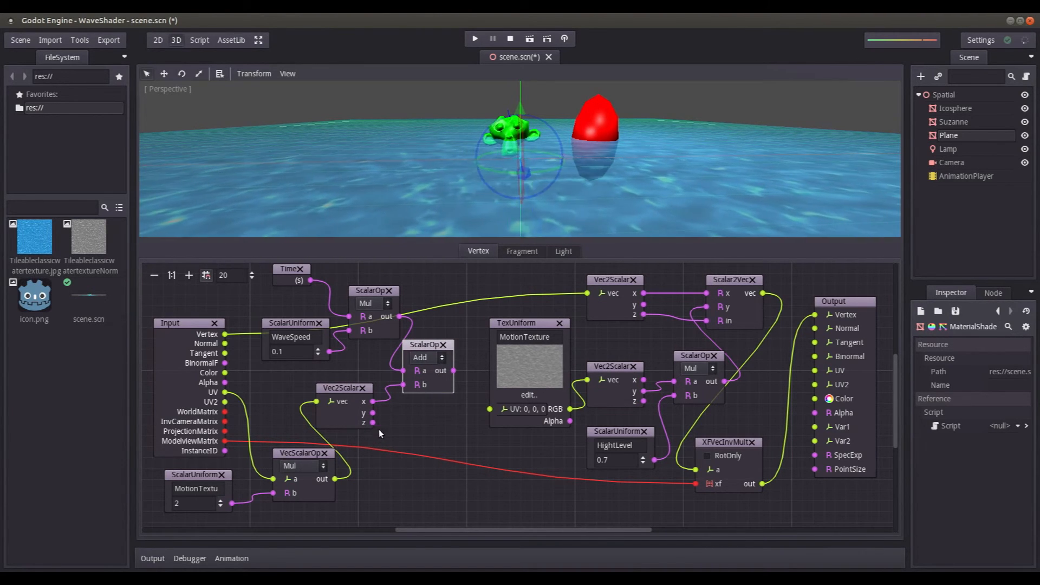
Step: Recombine the Add result as x with the split y and z in a Scalars -> Vector node feeding the motion texture's UV
right_click(405, 447)
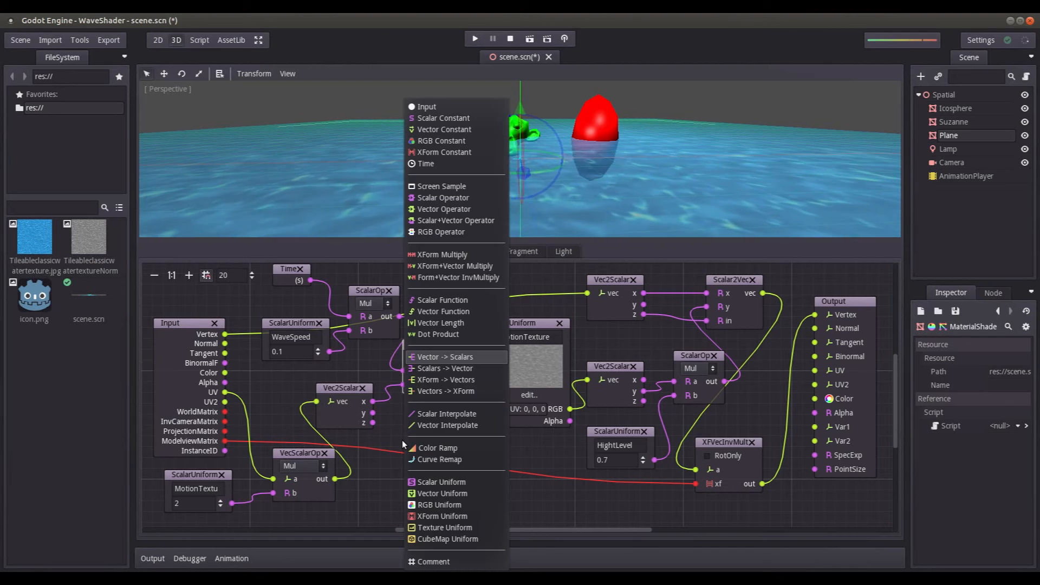
left_click(434, 368)
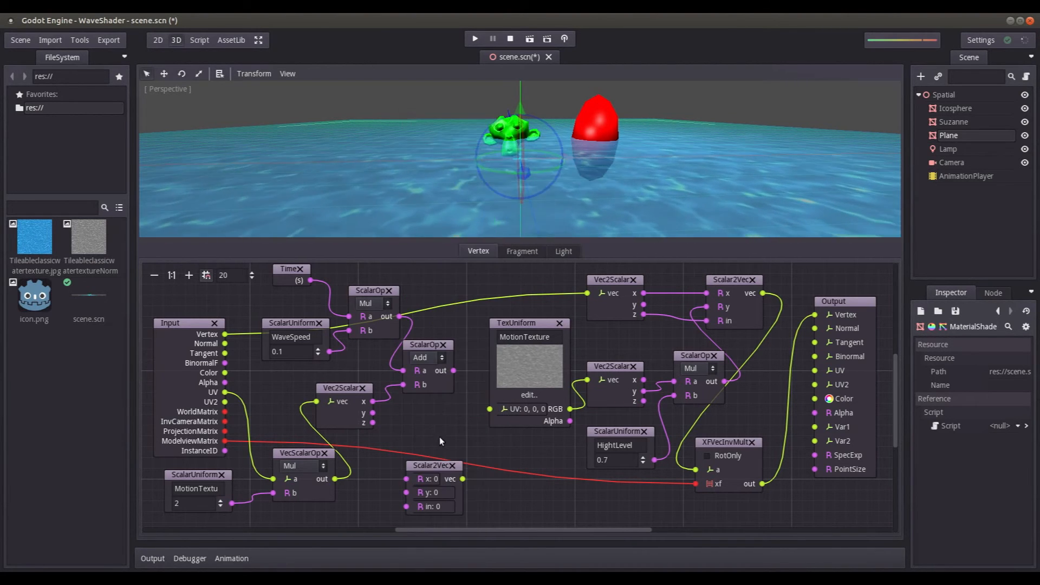
left_click_drag(435, 462, 446, 433)
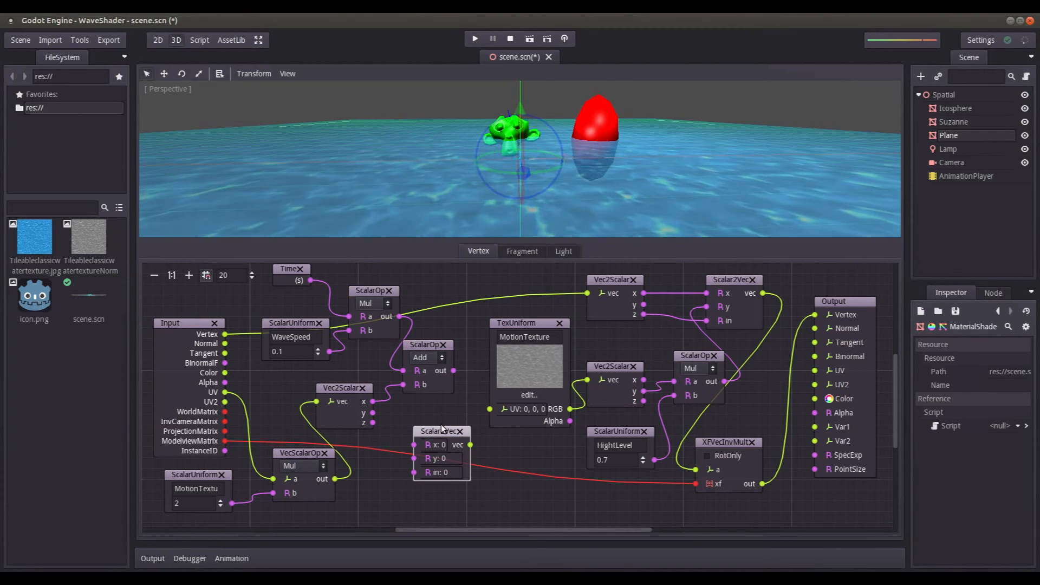
left_click_drag(453, 371, 414, 445)
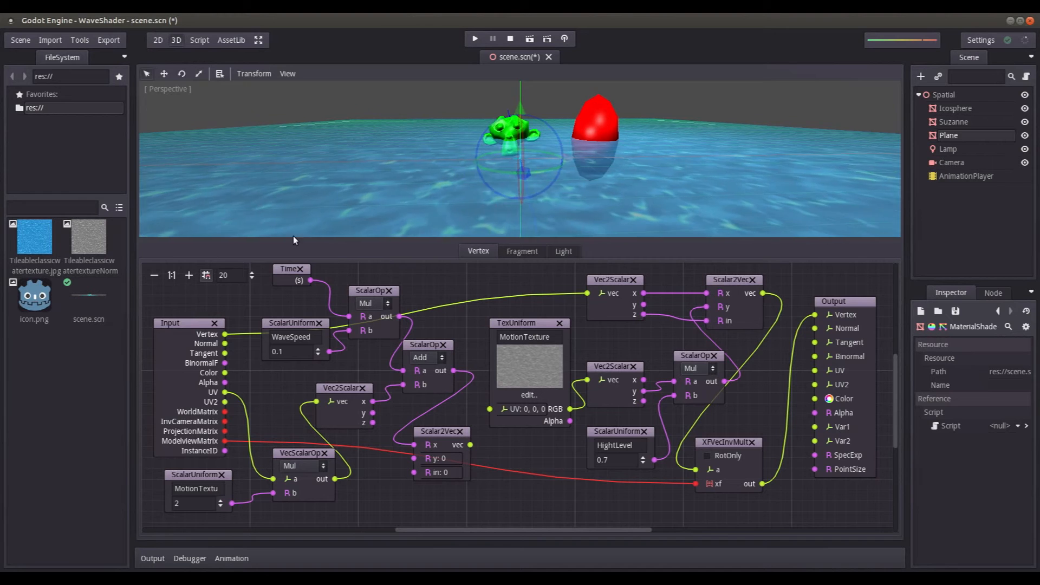
left_click_drag(373, 412, 413, 456)
left_click_drag(373, 422, 414, 472)
left_click_drag(470, 445, 490, 408)
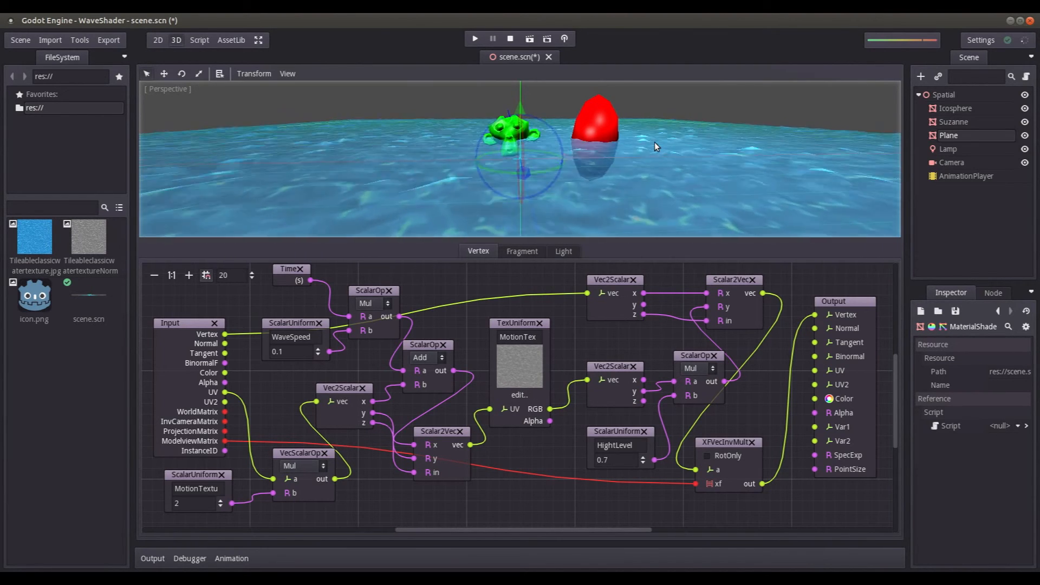
Step: Try values of 1 and 4 for the UV-multiplying scalar uniform and check the waves near the floating objects
left_click(183, 502)
key("BackSpace")
type("1")
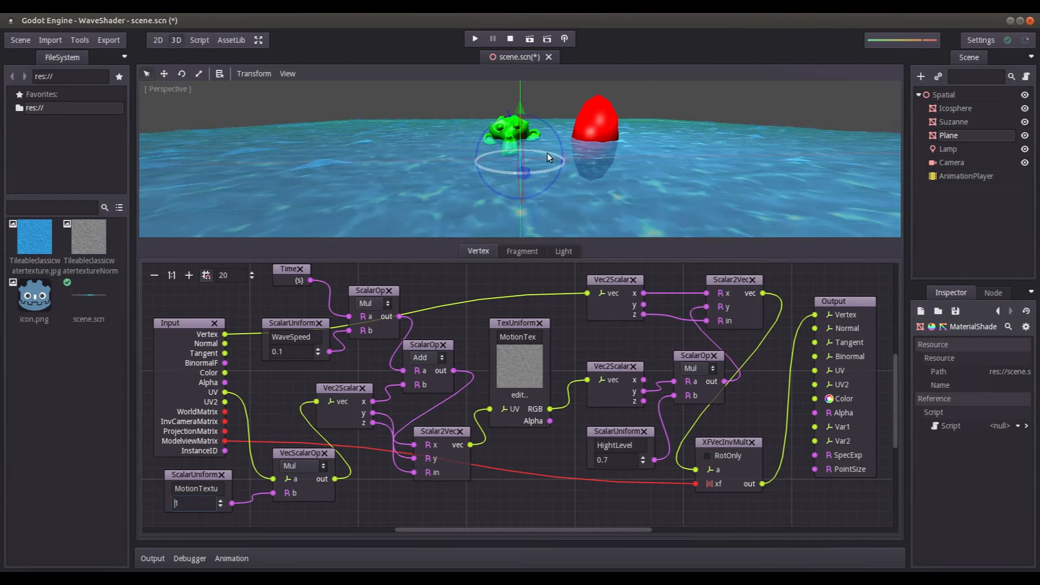
scroll(587, 131, "up", 4)
scroll(538, 169, "down", 7)
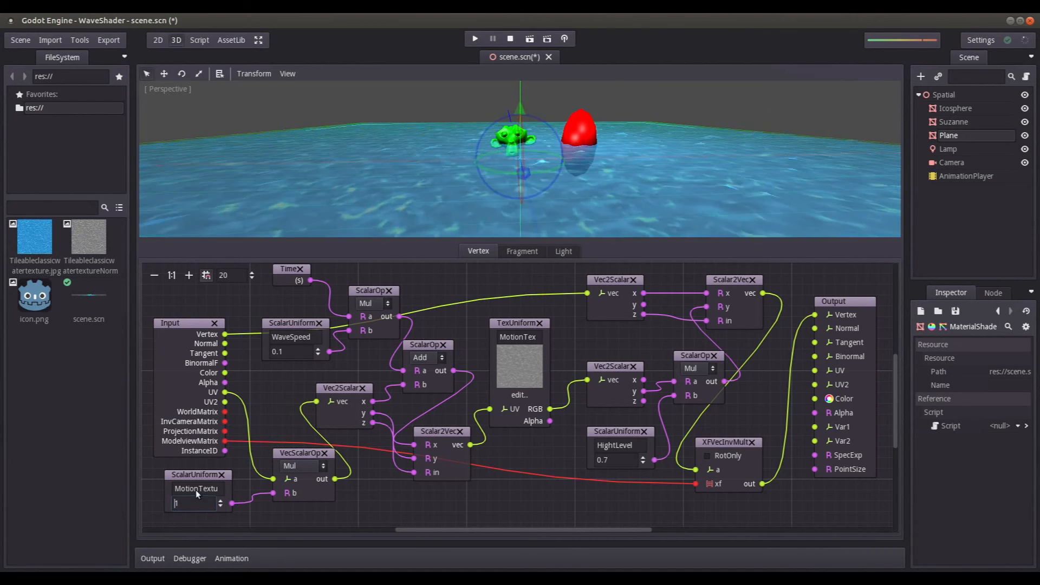
type("4")
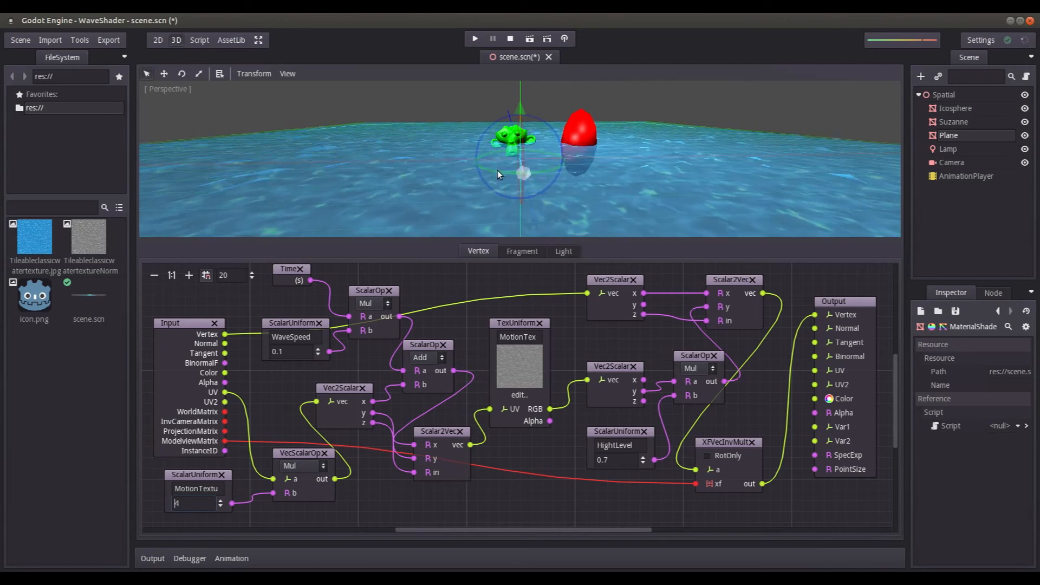
key("Return")
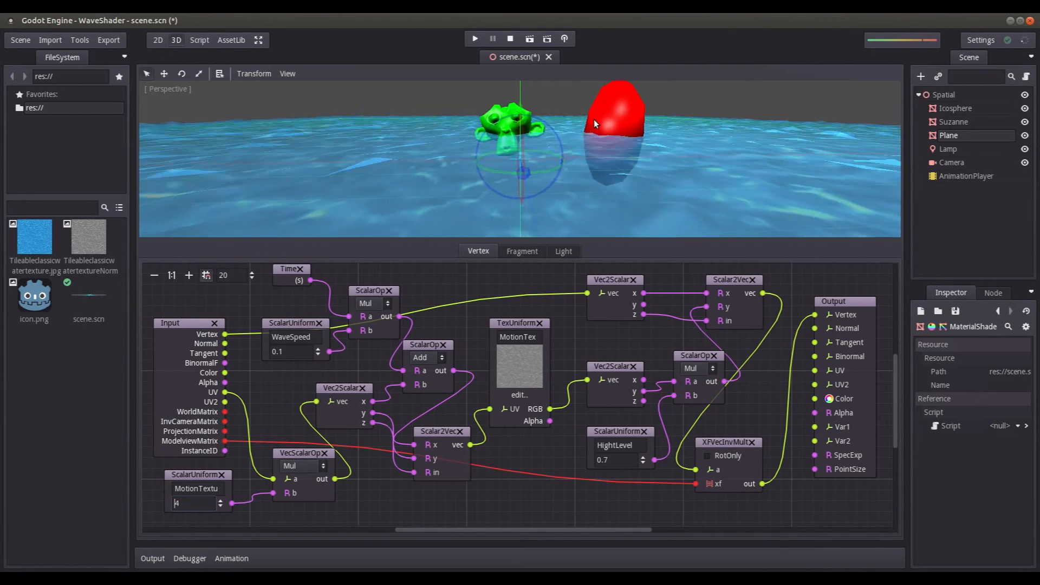
Step: Set the UV-multiplying scalar uniform to 22 and the WaveSpeed uniform to 0.01
left_click_drag(188, 505, 171, 503)
type("22")
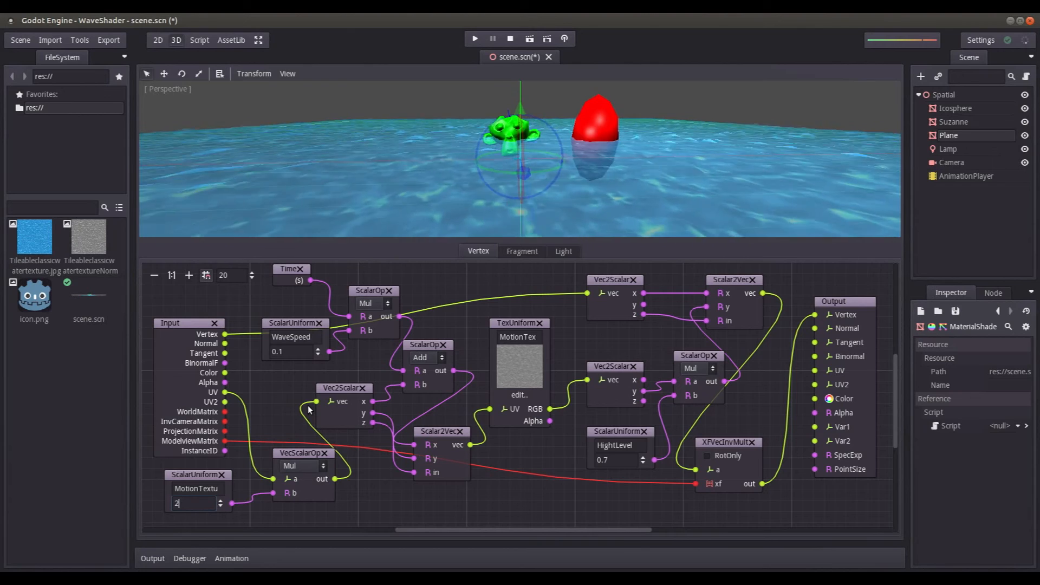
left_click(277, 352)
type("0")
key("Return")
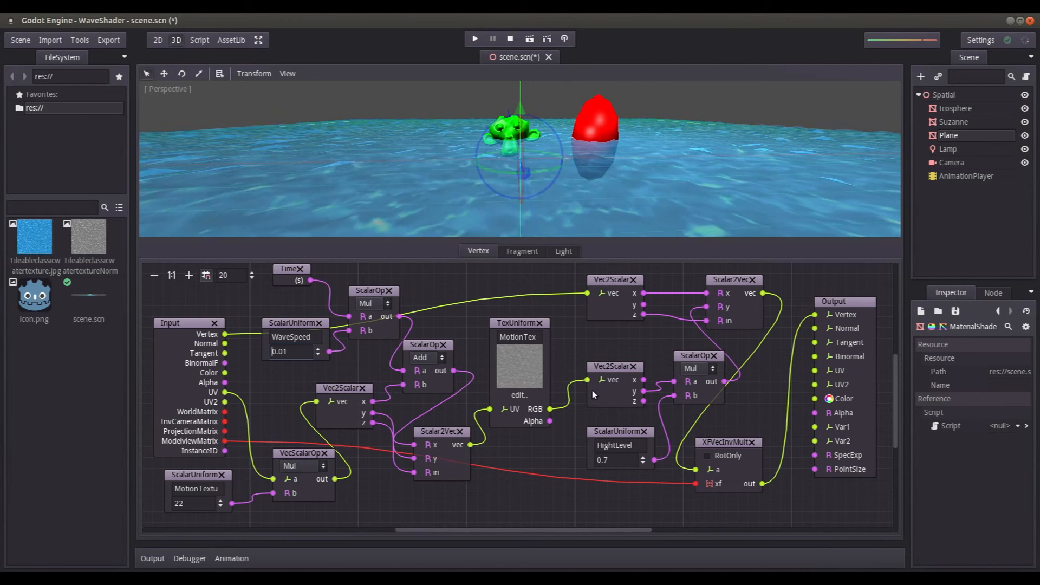
Step: Set the HightLevel uniform to 0.4, check the waves around the floating objects, and save the scene
left_click(603, 460)
key("Delete")
type("4")
key("Return")
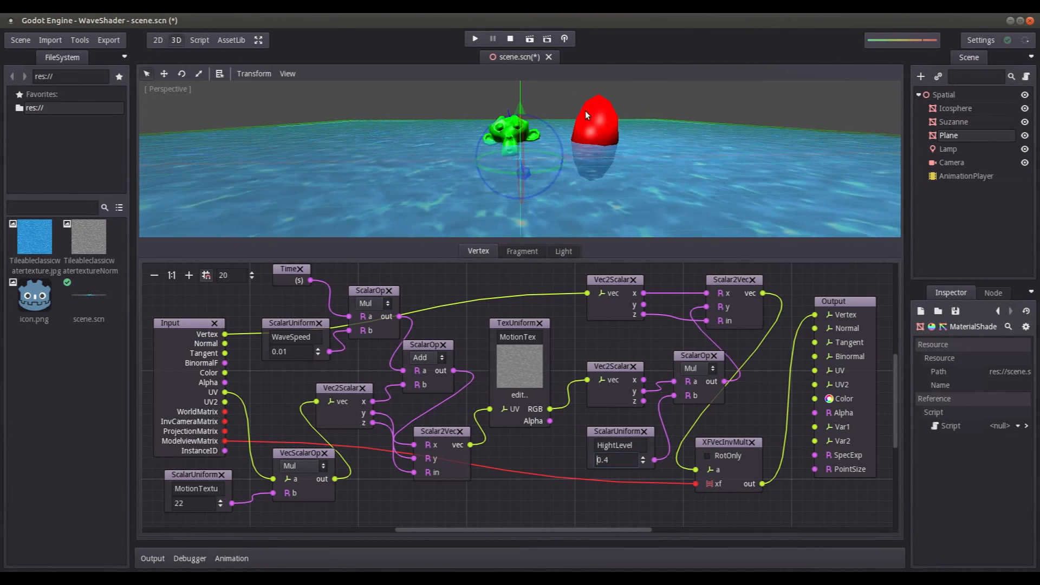
scroll(585, 111, "up", 3)
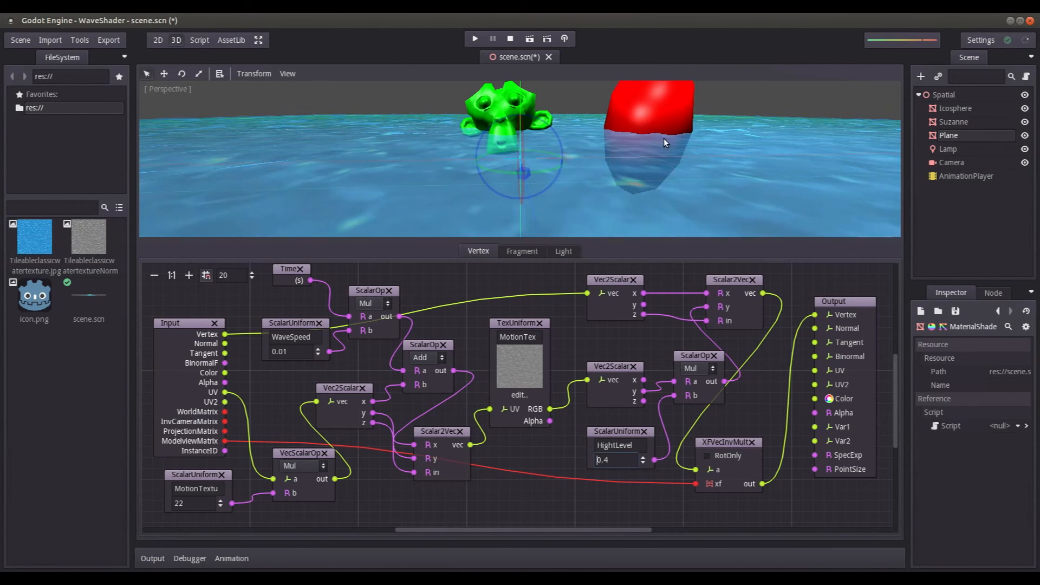
scroll(596, 137, "down", 3)
scroll(504, 149, "down", 3)
mouse_move(482, 153)
middle_mouse_down()
mouse_move(495, 177)
mouse_move(482, 170)
middle_mouse_up()
key("ctrl+s")
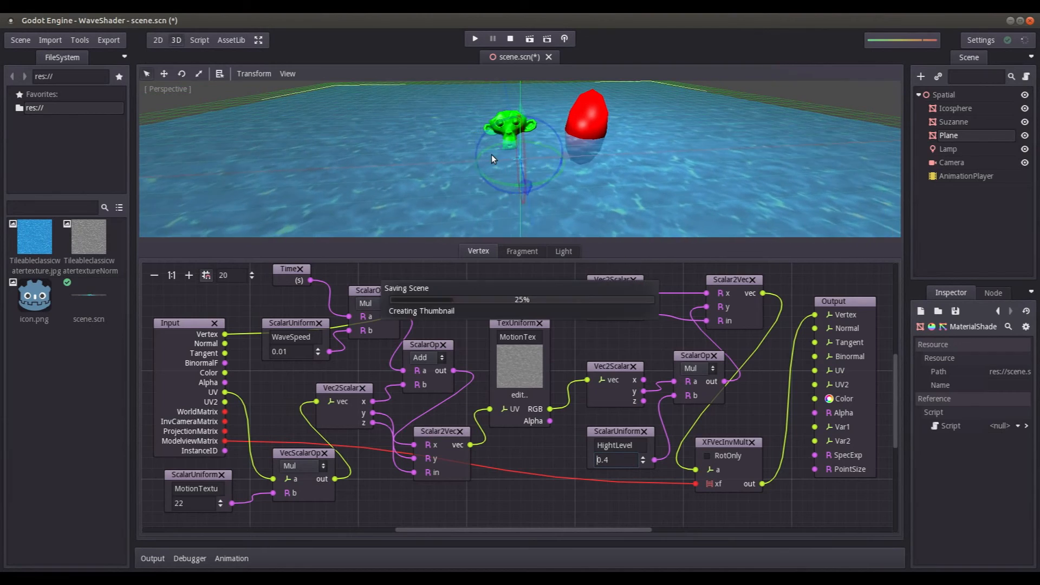
Step: Open the Plane's override ShaderMaterial and load the grey water normal texture as its motion texture parameter
left_click(937, 109)
left_click(943, 135)
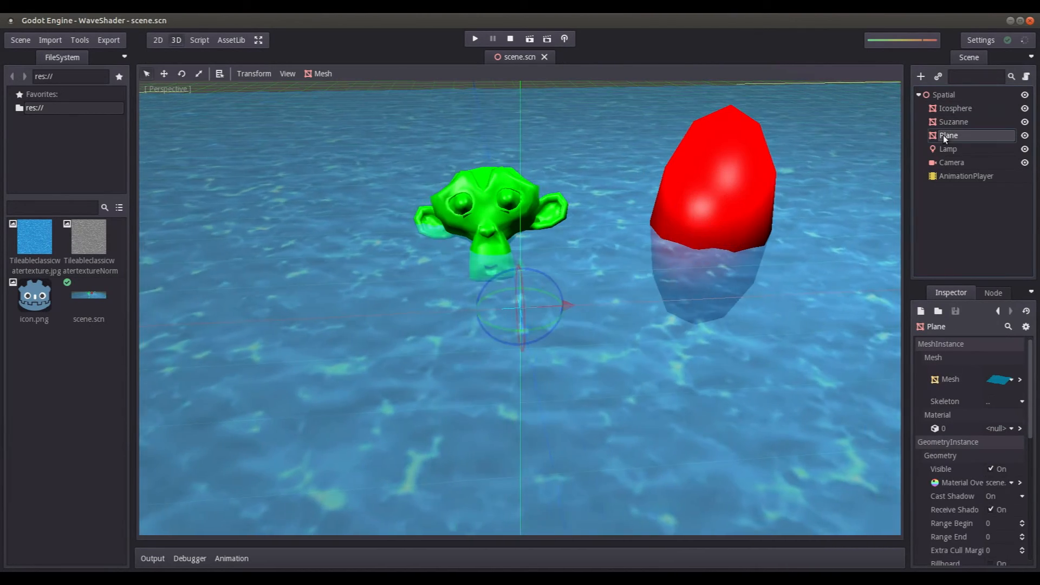
left_click(1019, 491)
left_click_drag(964, 280, 963, 193)
left_click(1010, 351)
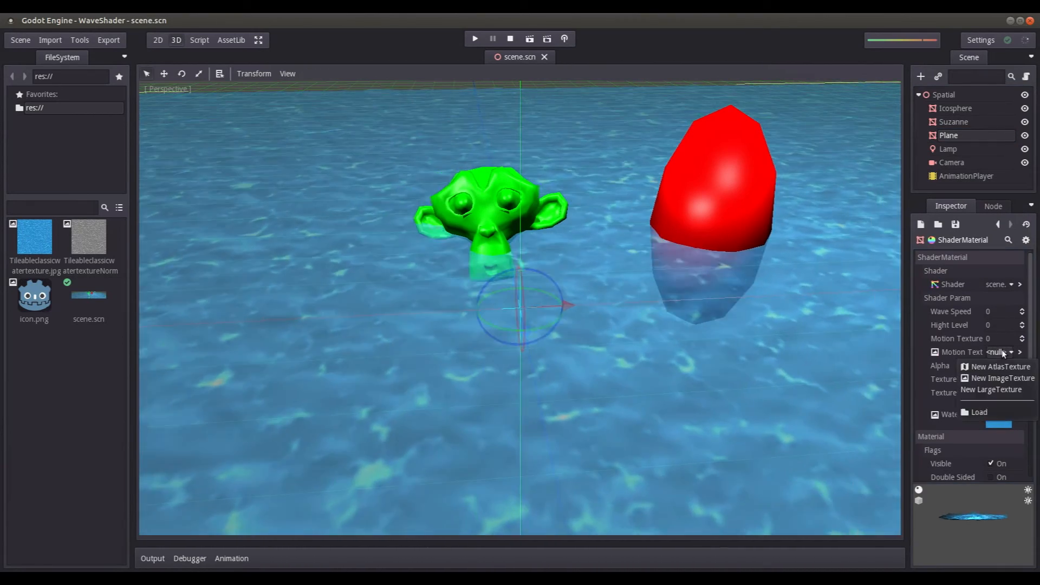
left_click(975, 410)
double_click(387, 168)
middle_click_drag(636, 303, 626, 296)
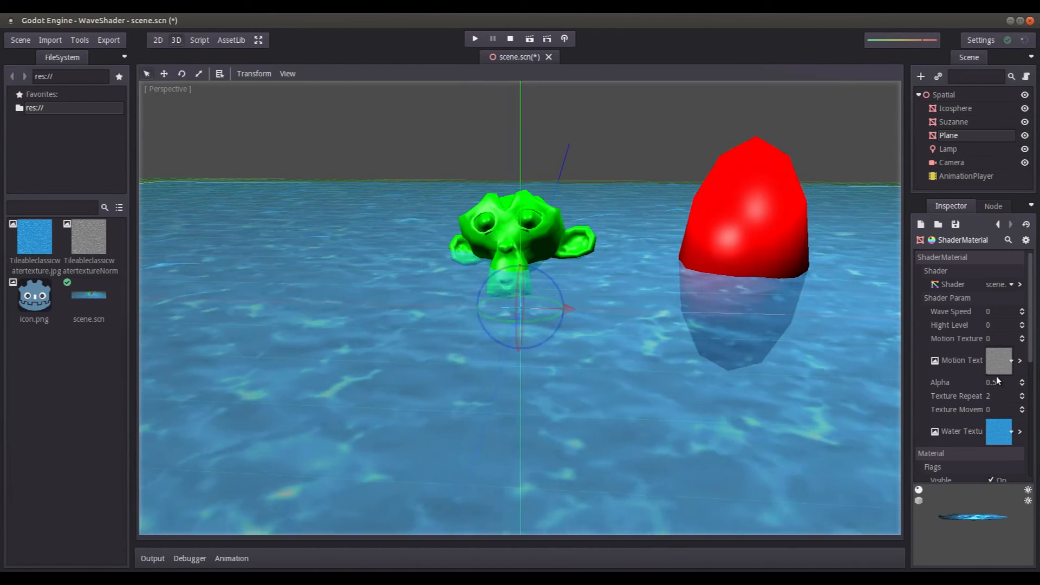
Step: Try values of 1 and 0.001 for the Wave Speed parameter of the water material
left_click(997, 311)
type("1")
key("Return")
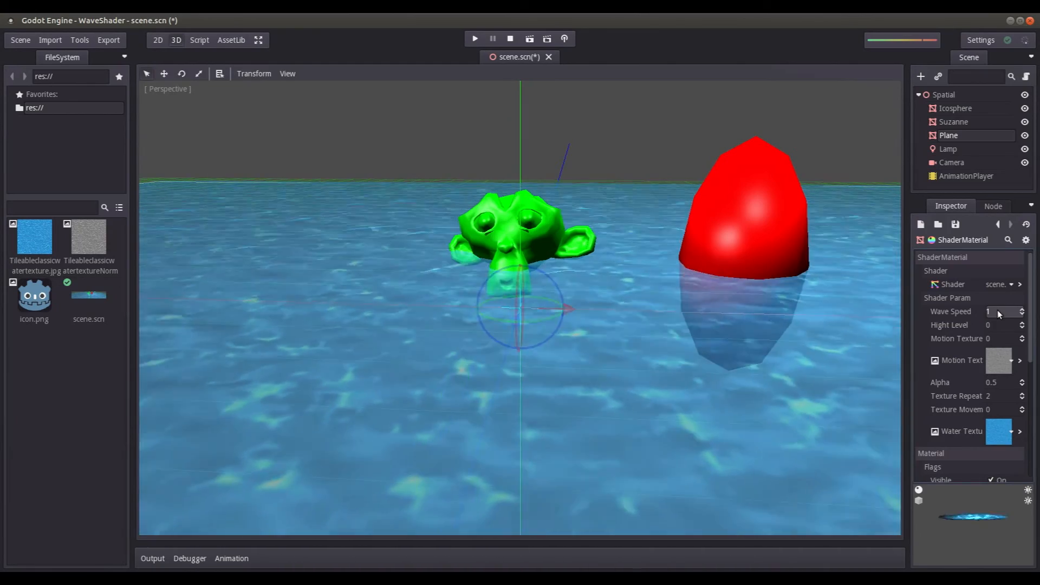
left_click(996, 310)
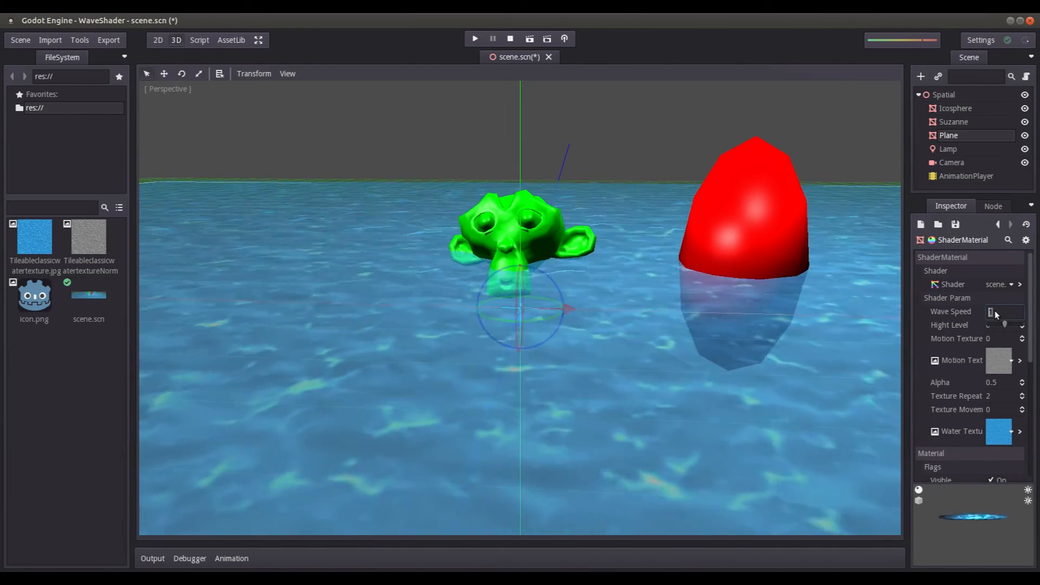
type("0.001")
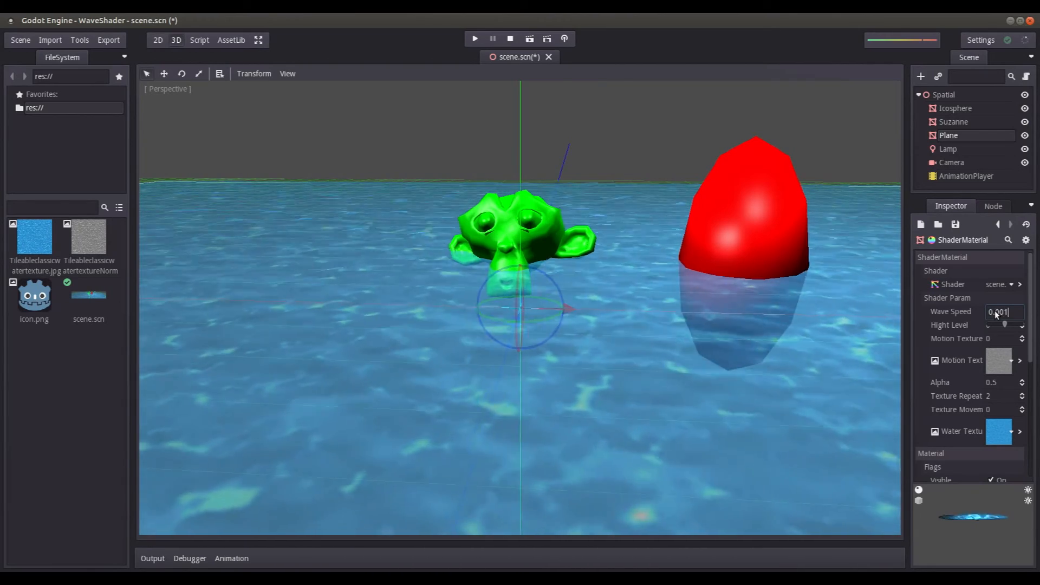
key("Return")
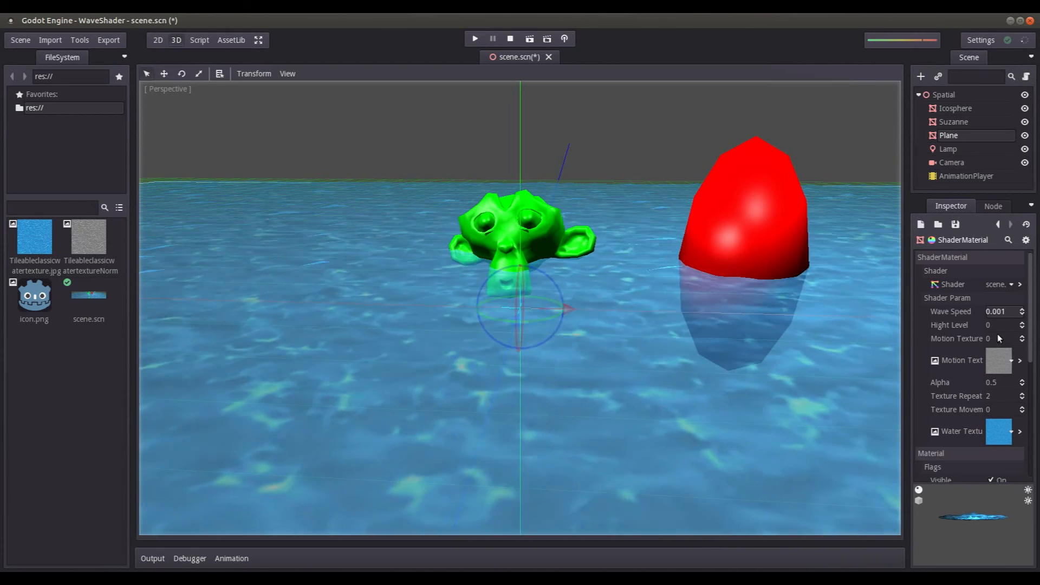
Step: Set the water material's Texture Movement parameter to 0.02
left_click(996, 339)
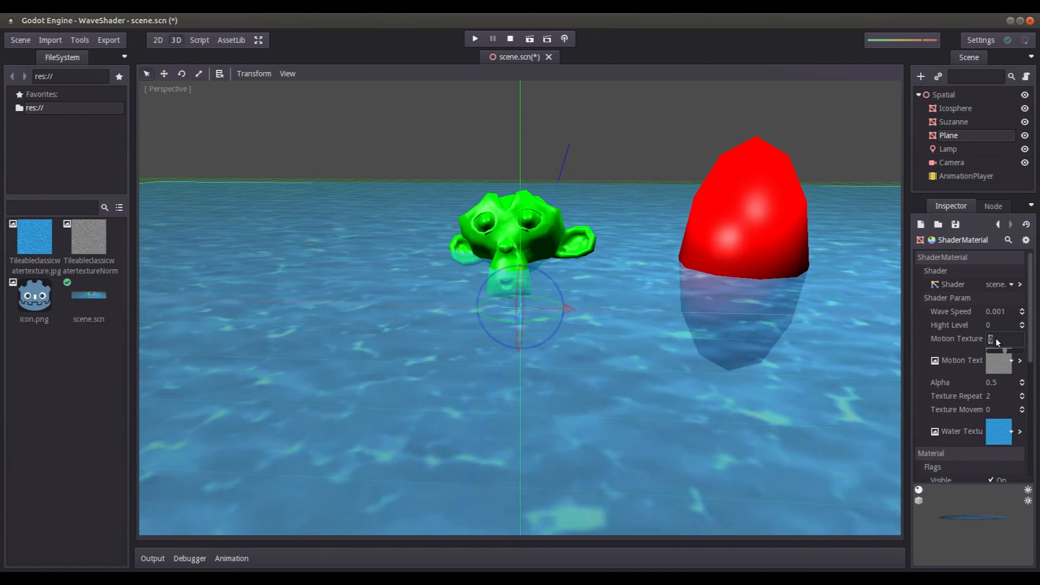
left_click(995, 409)
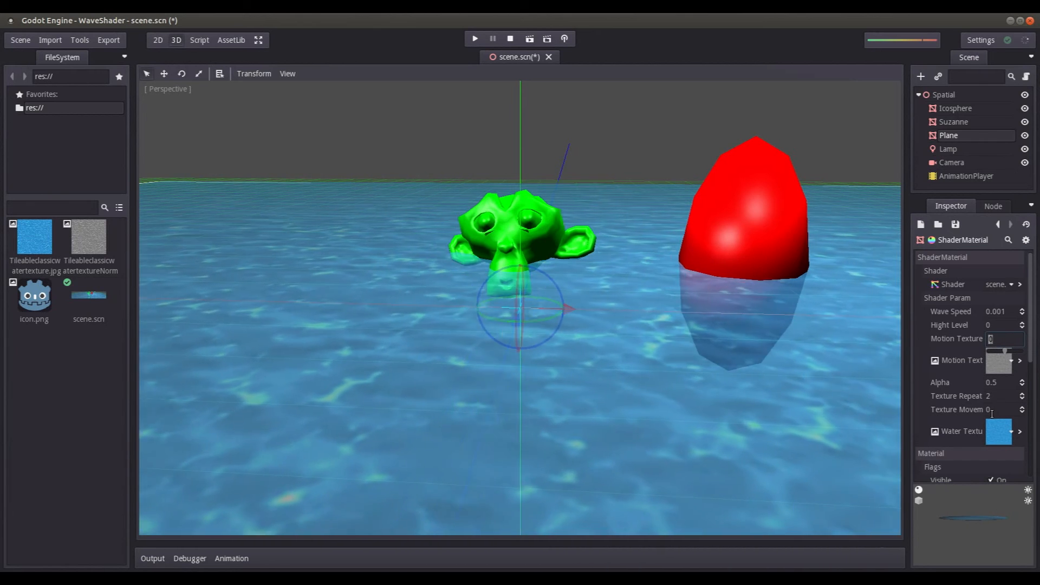
type("0.00")
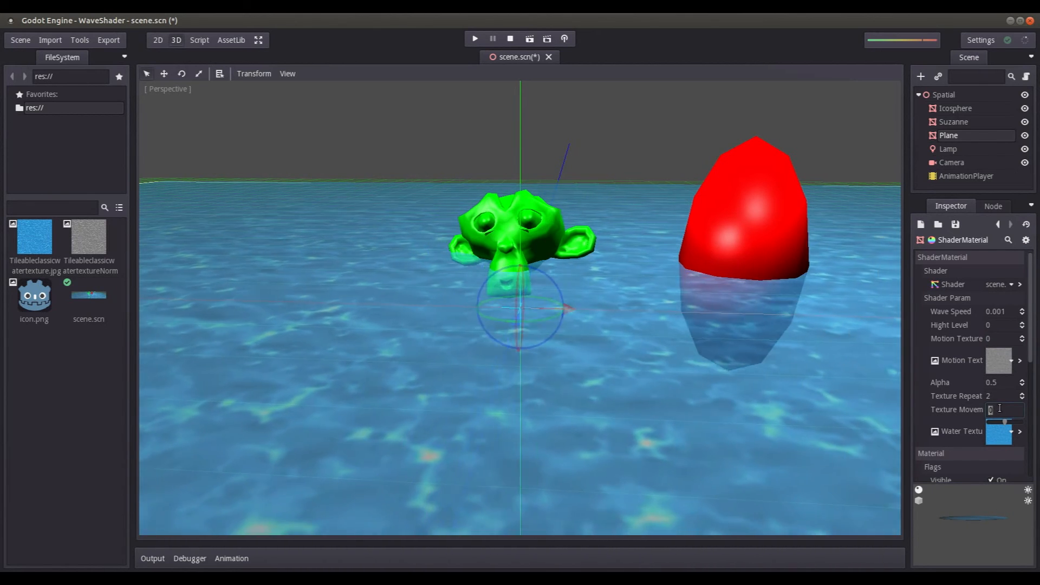
key("BackSpace")
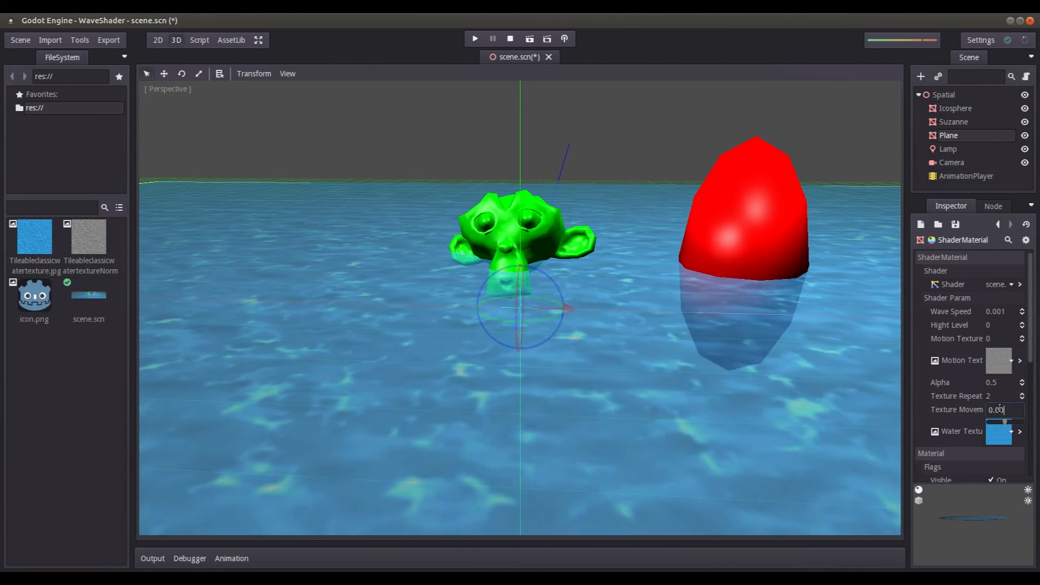
type("1")
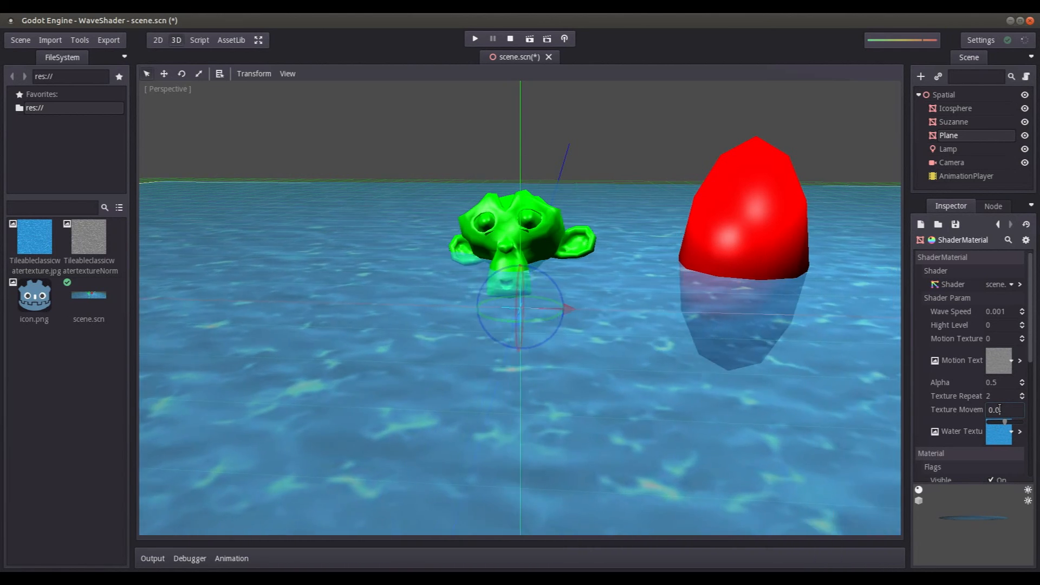
key("Return")
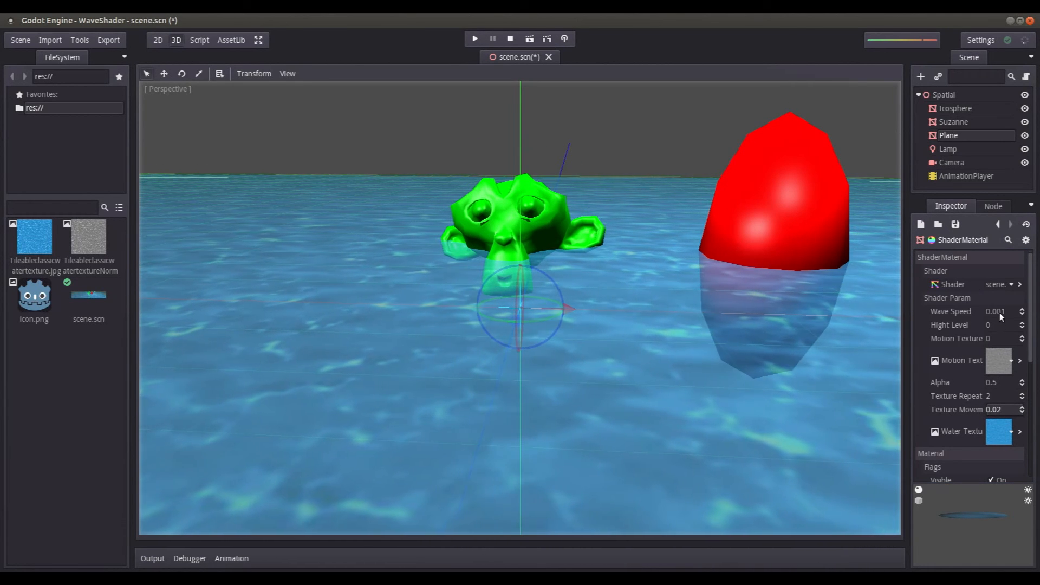
Step: Set the Wave Speed parameter to 0.01
left_click(999, 313)
left_click(1010, 312)
key("BackSpace")
type("1")
key("Return")
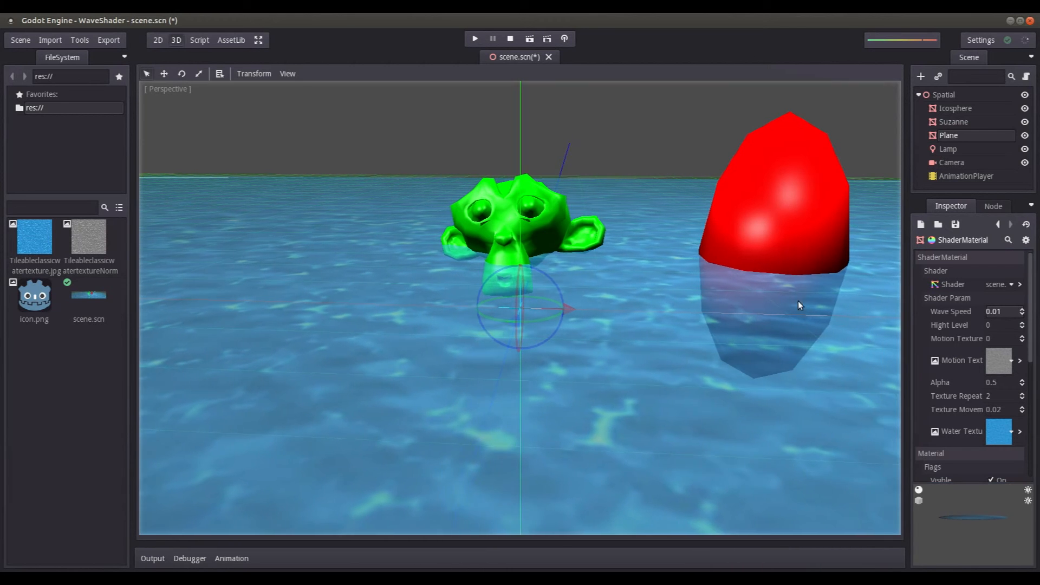
Step: Try a Hight Level of 0.8 and check the waterline around the monkey head and the red object
left_click(995, 325)
type("0.3")
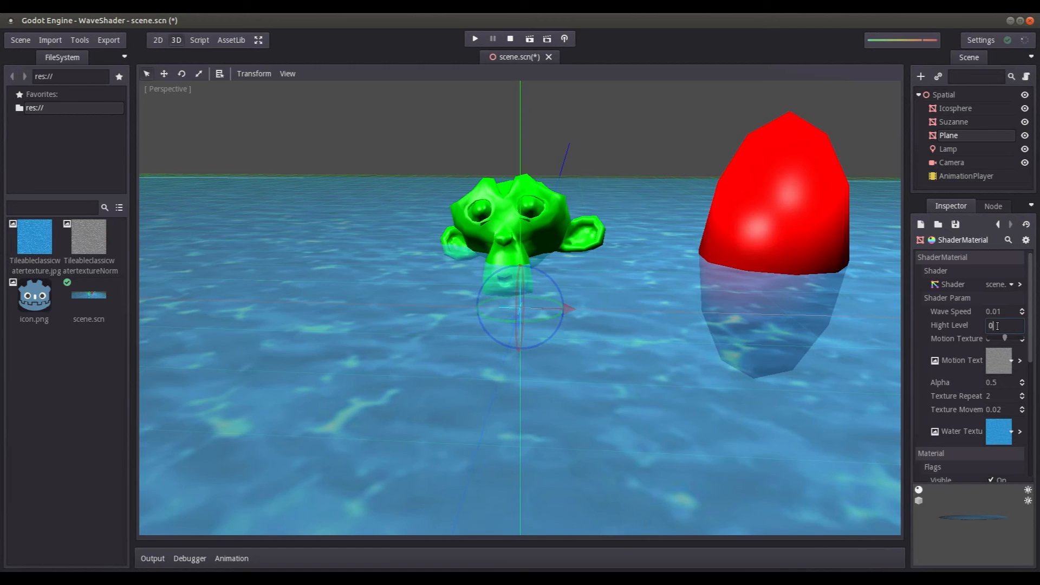
key("Return")
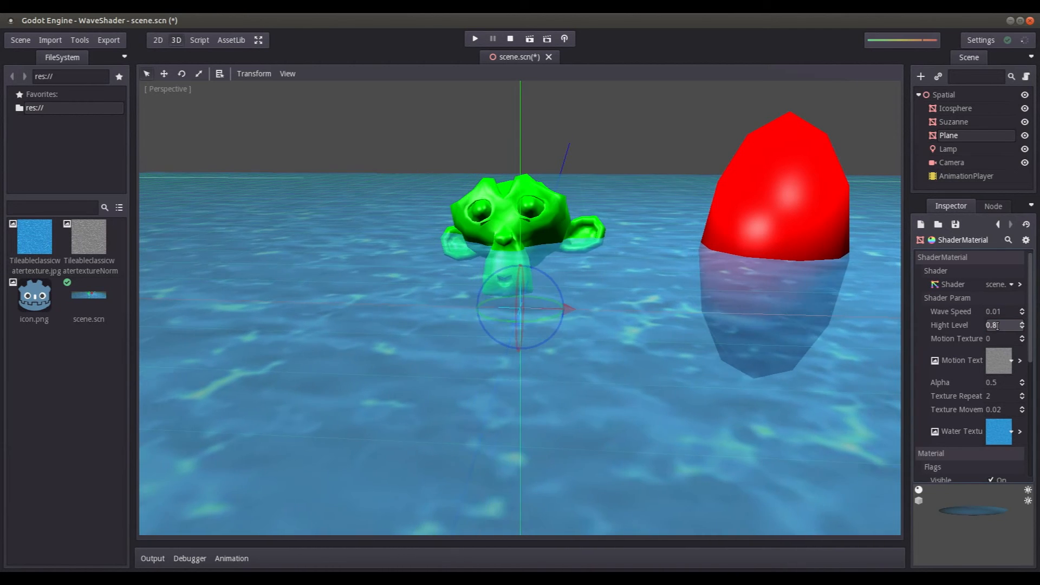
scroll(707, 293, "up", 2)
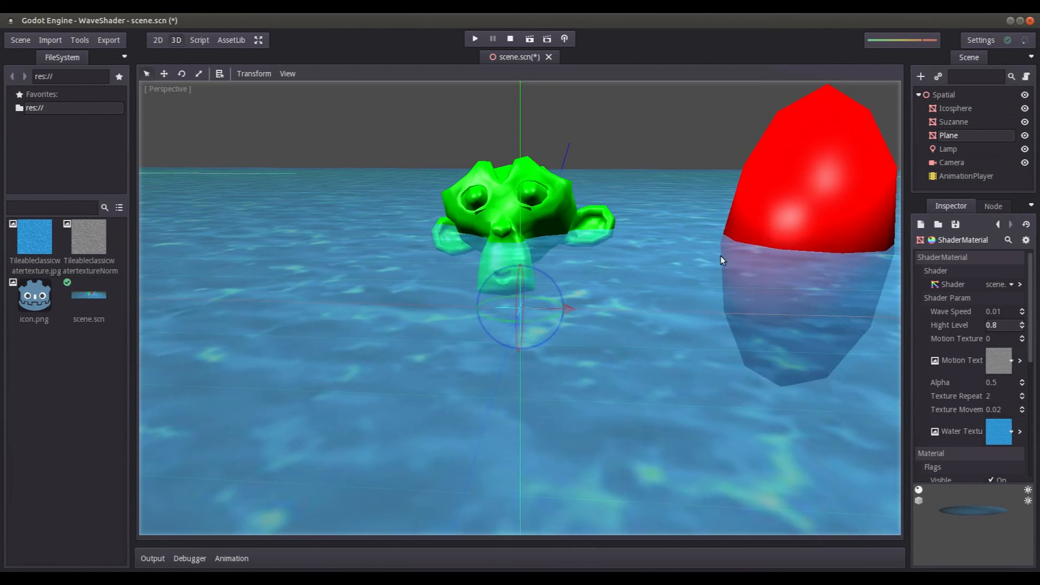
scroll(721, 258, "down", 2)
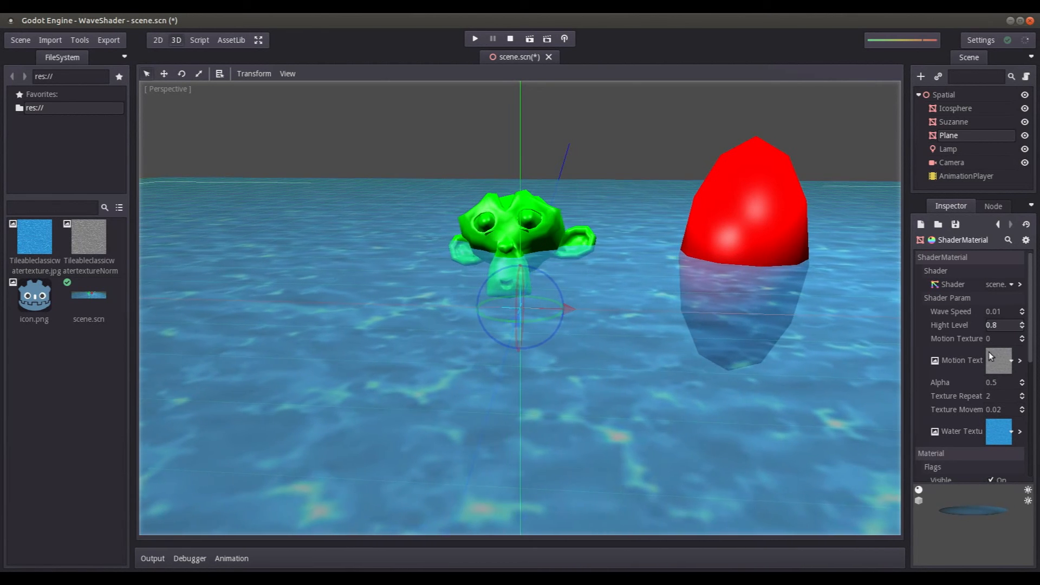
Step: Try 2 for the numeric Motion Texture parameter and settle on a value of 1
left_click(994, 338)
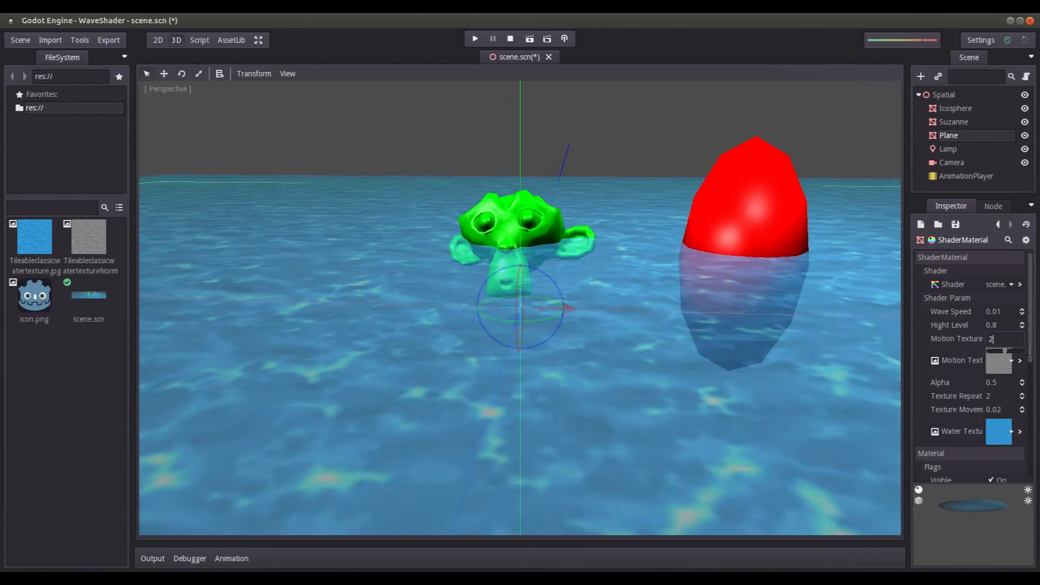
type("2")
key("Return")
left_click(996, 338)
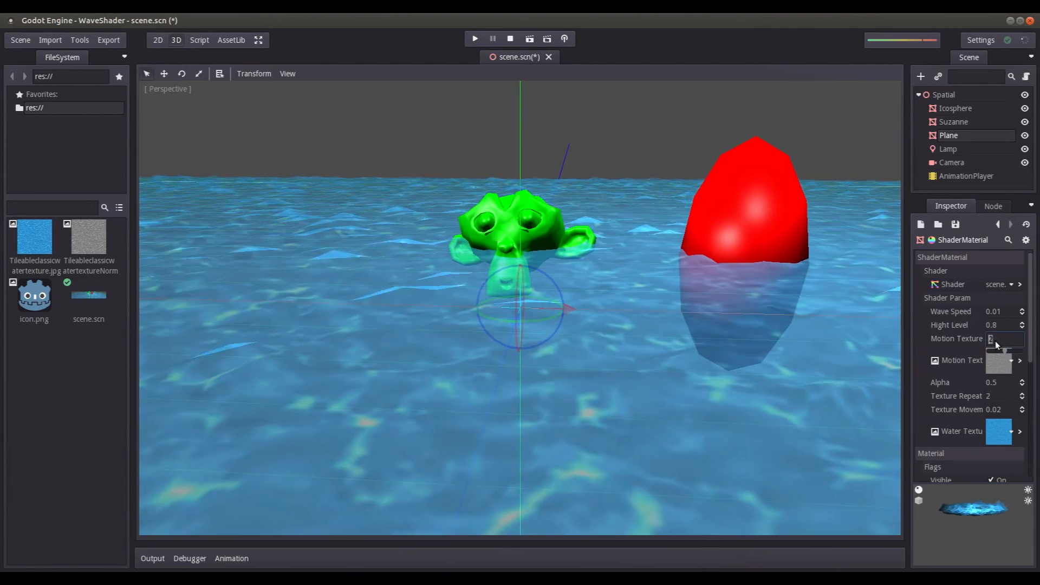
type("1")
key("Return")
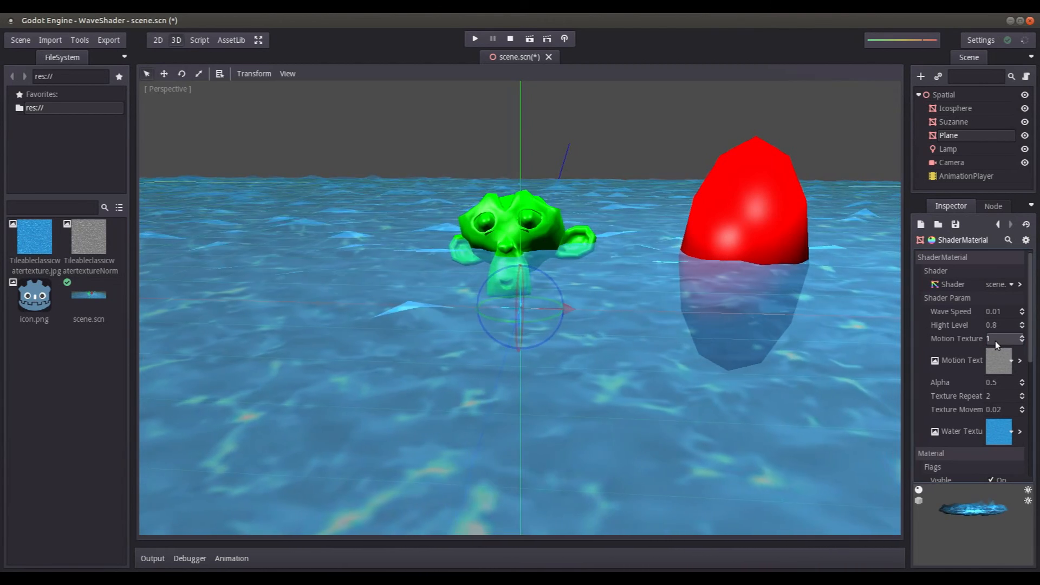
Step: Set the Hight Level parameter to 0.5
left_click(999, 326)
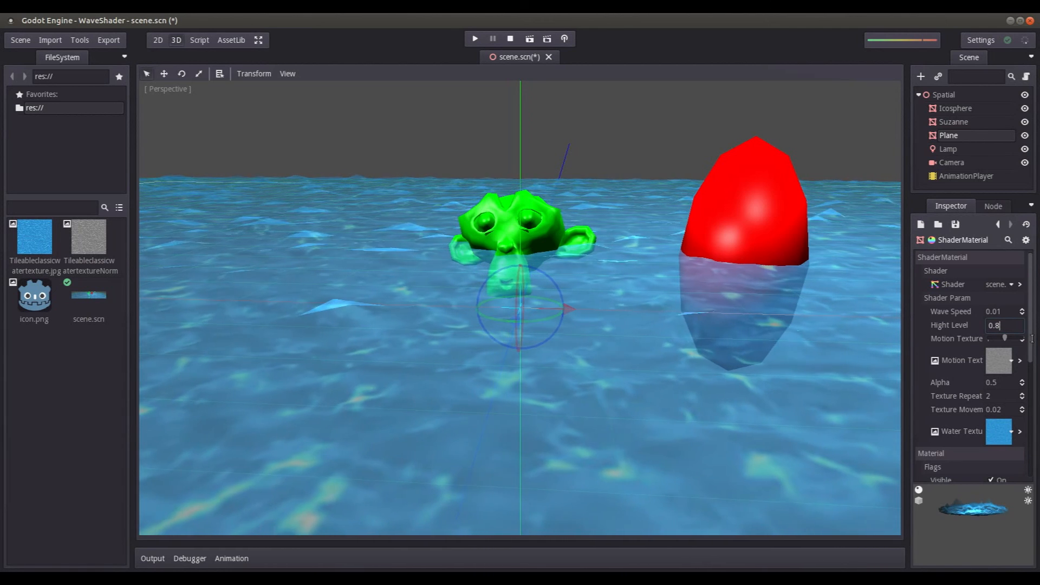
type("0.5")
key("Return")
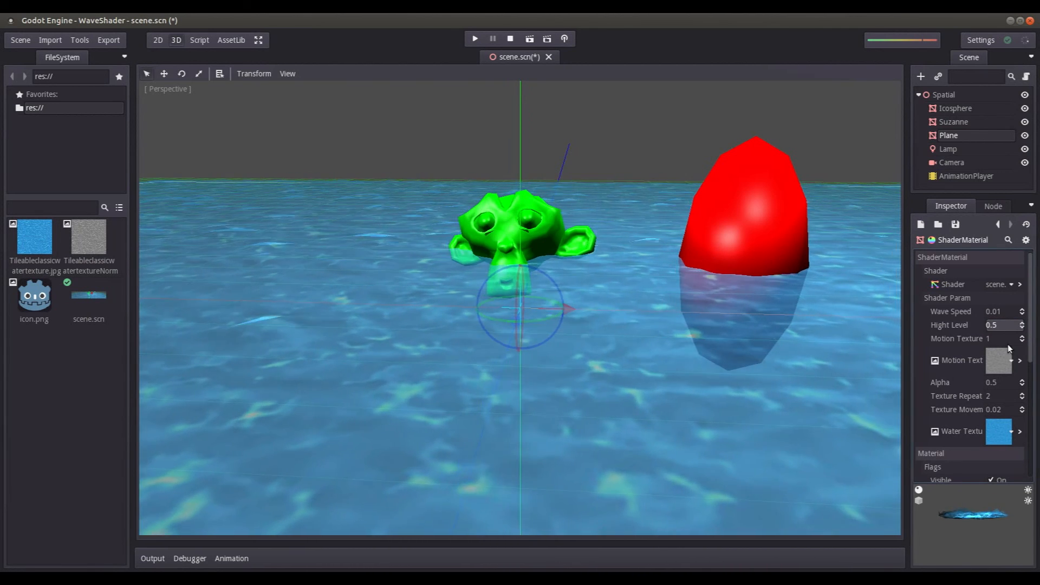
Step: View the whole water plane from farther away and run the current scene to check the waves
middle_click_drag(534, 262, 555, 294)
scroll(561, 285, "down", 14)
left_click(529, 39)
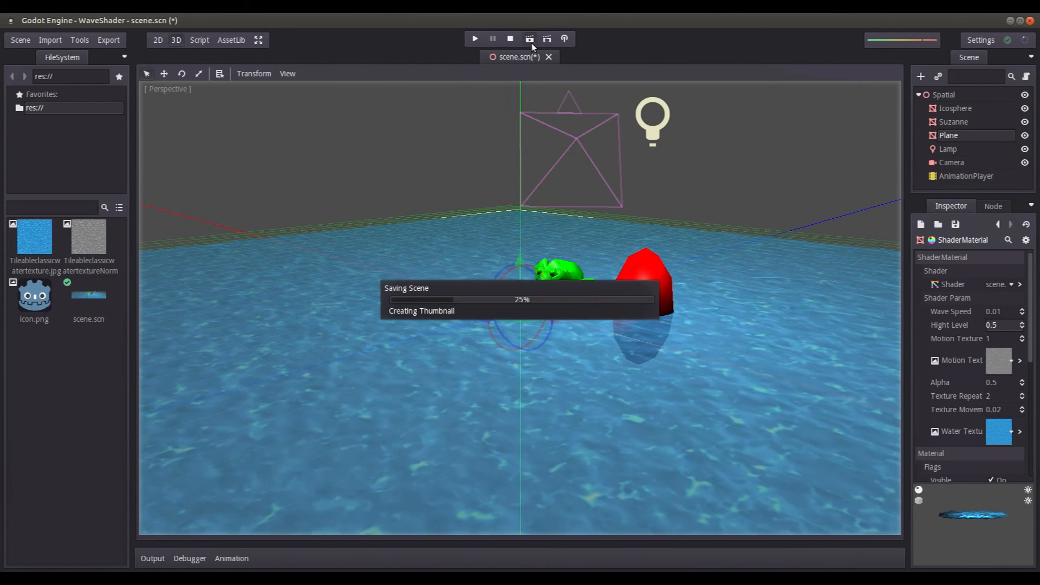